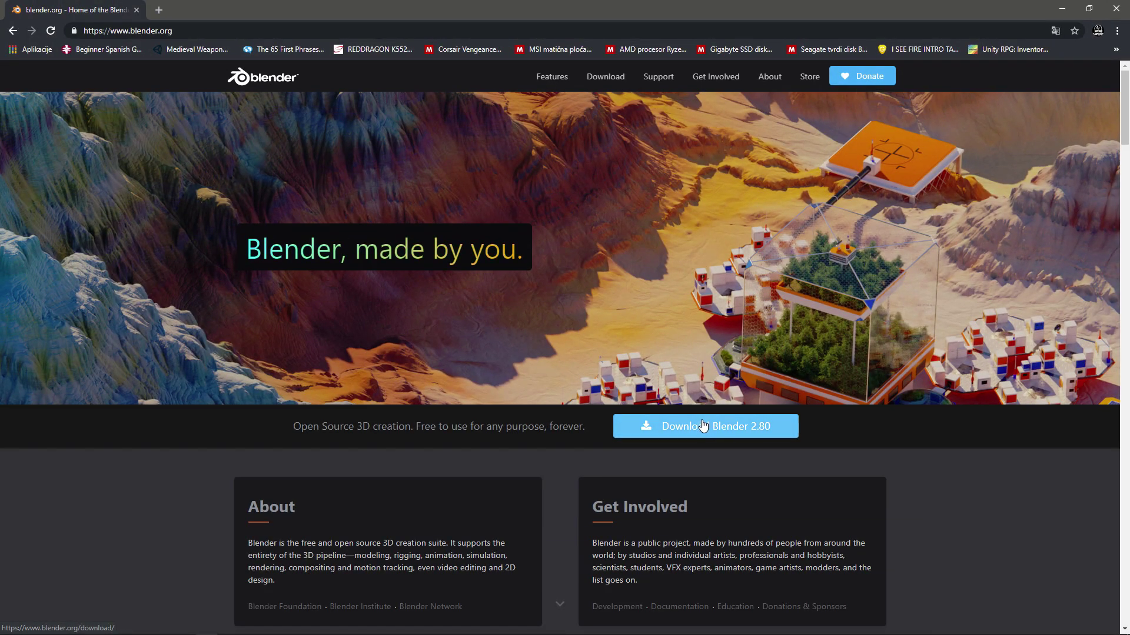
Step: Download Blender 2.80 from blender.org and launch it from the desktop shortcut
left_click(665, 429)
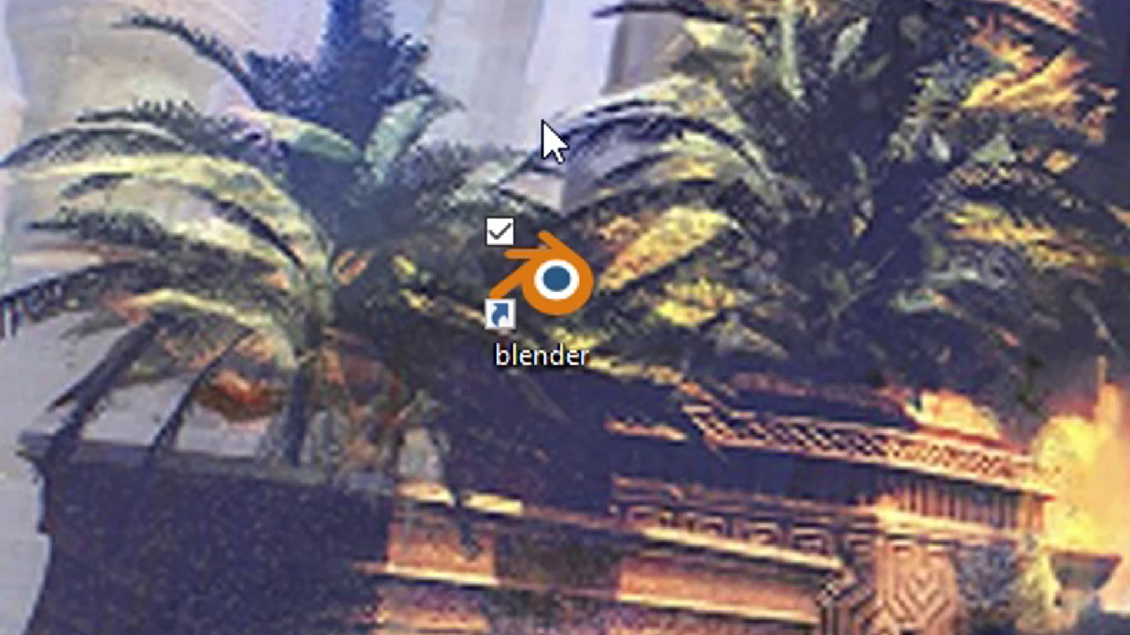
left_click_drag(423, 121, 686, 504)
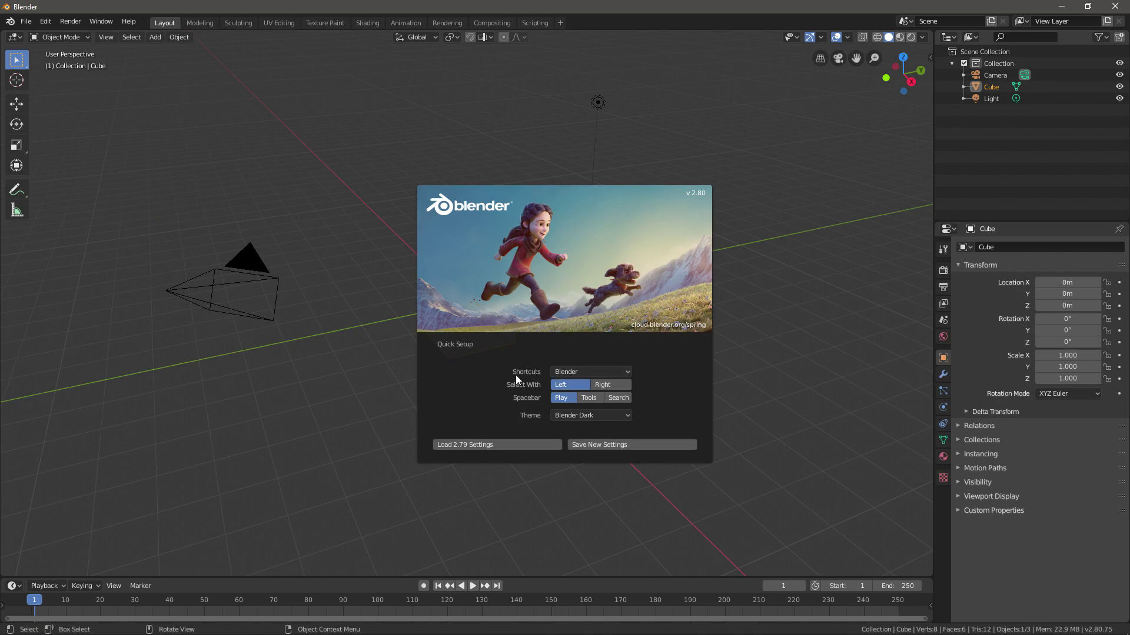
Step: In Quick Setup, keep Blender shortcuts, set Select With to Right and use the Blender Light theme
left_click(564, 374)
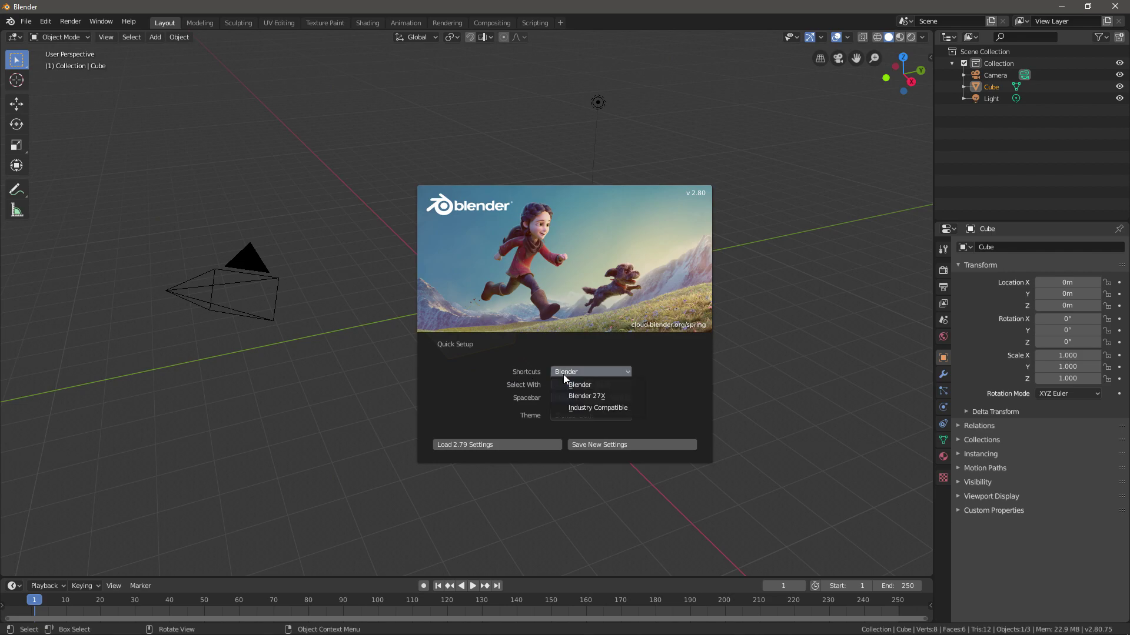
left_click(568, 371)
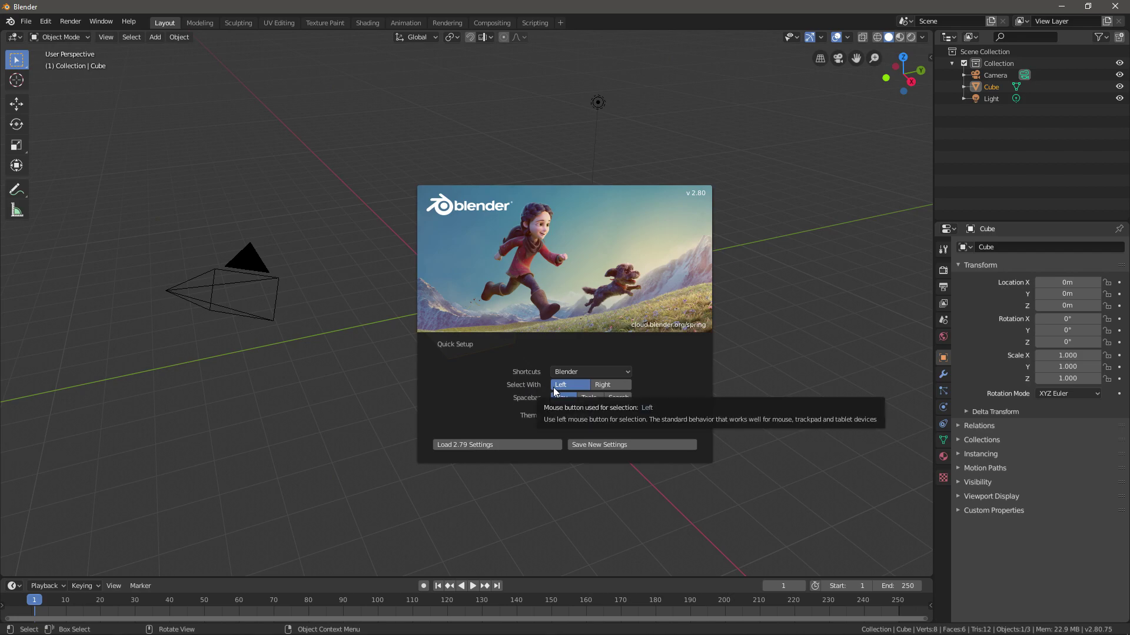
left_click(595, 386)
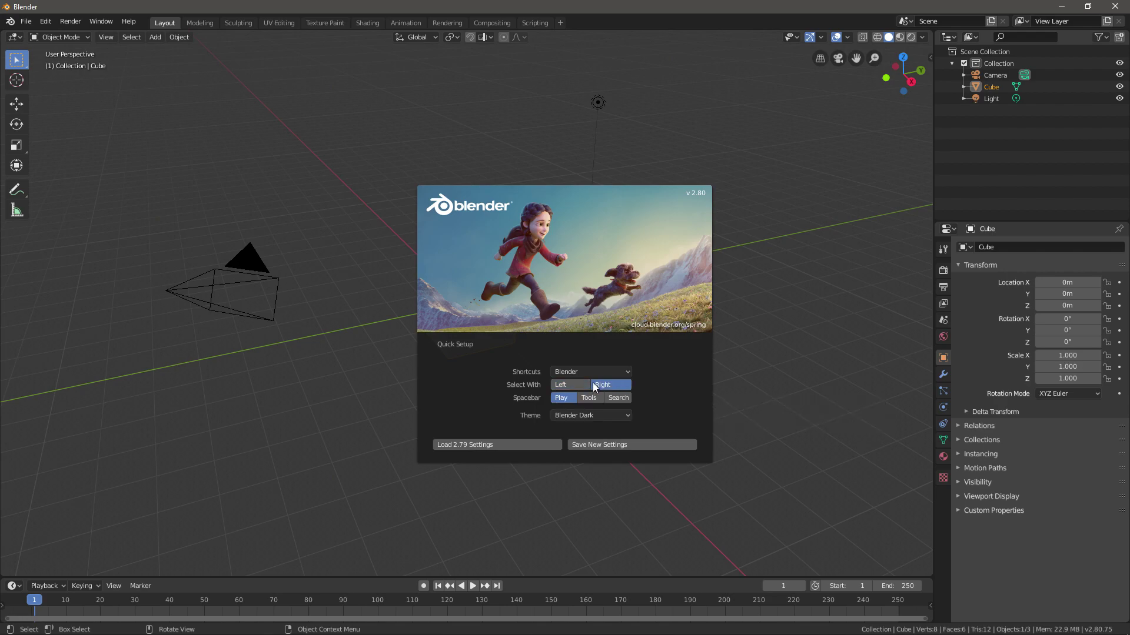
left_click(569, 417)
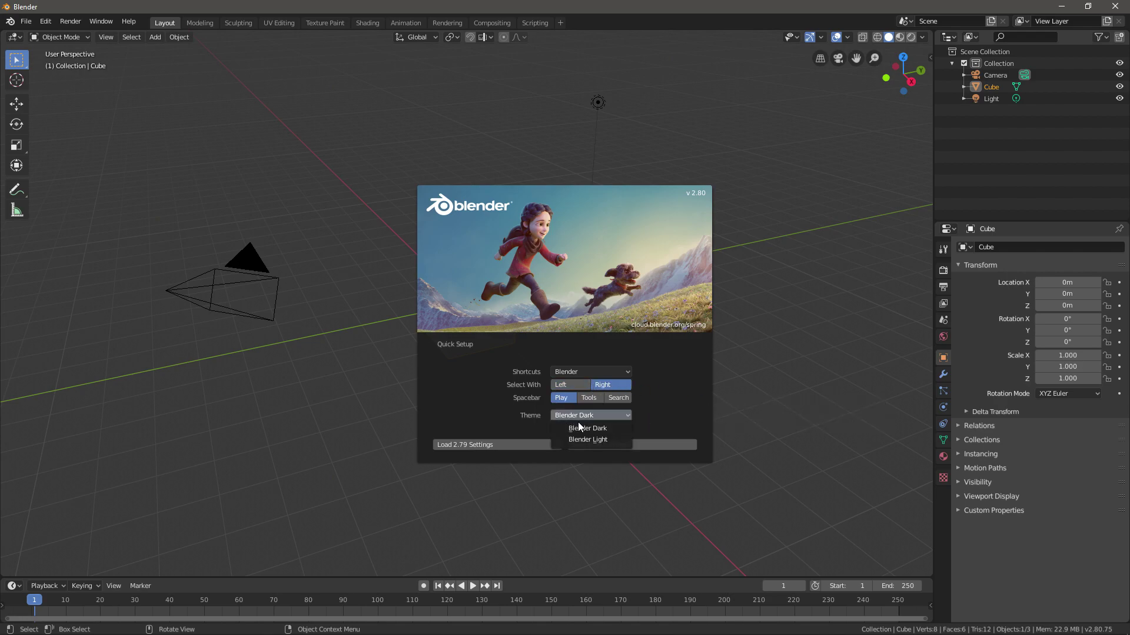
left_click(588, 439)
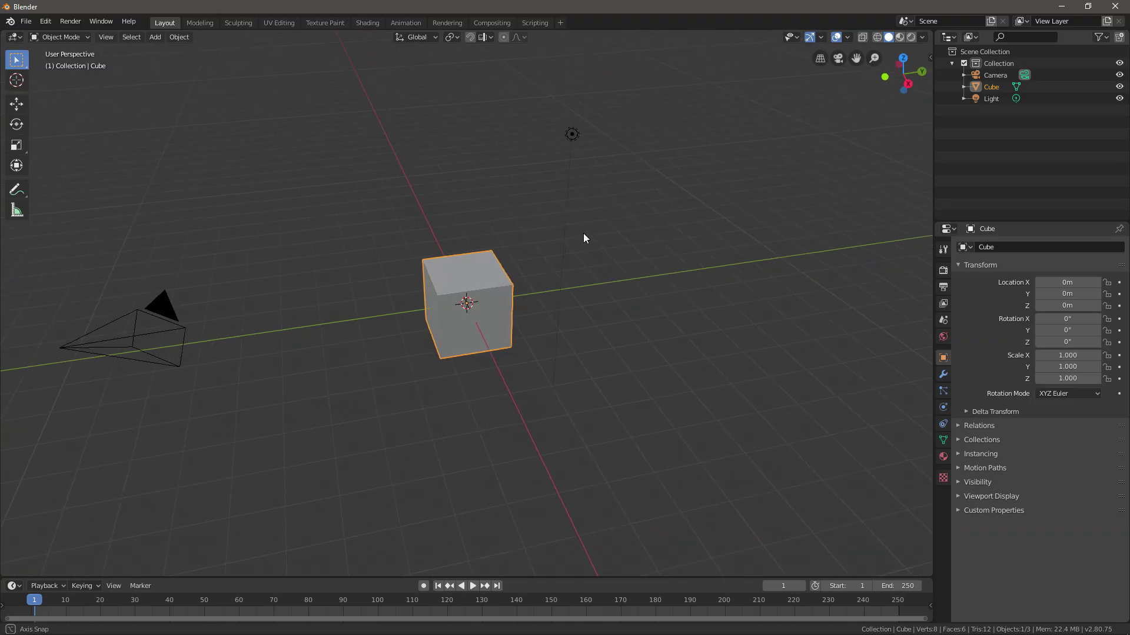
middle_click_drag(583, 233, 587, 234)
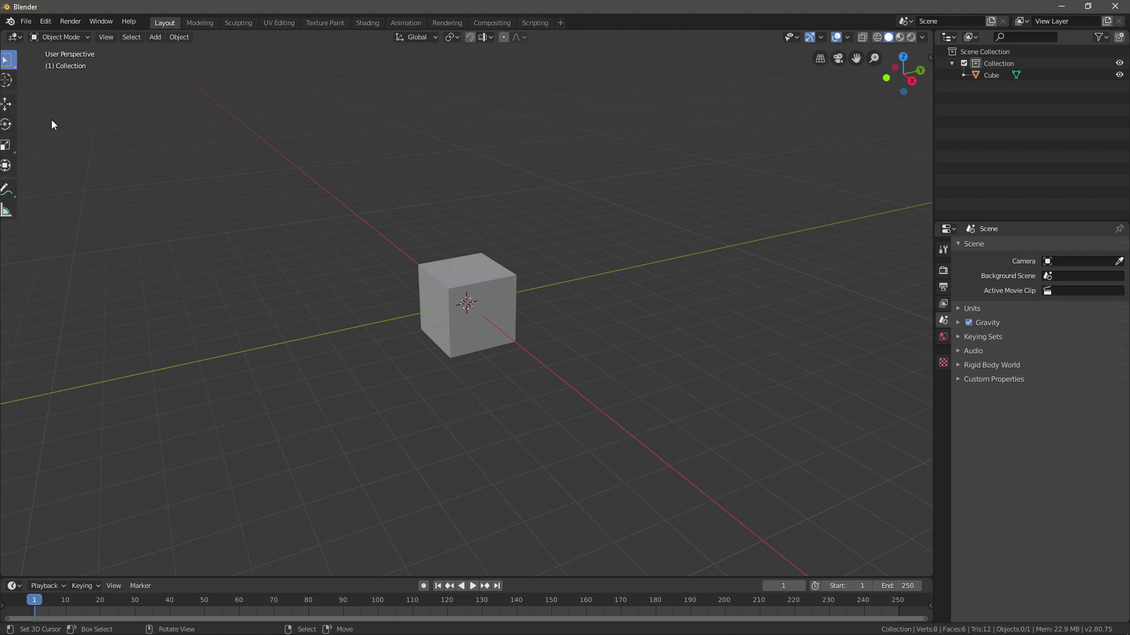
Step: Place the 3D cursor at three different spots with the Cursor tool, then return to Select
key("t")
key("t")
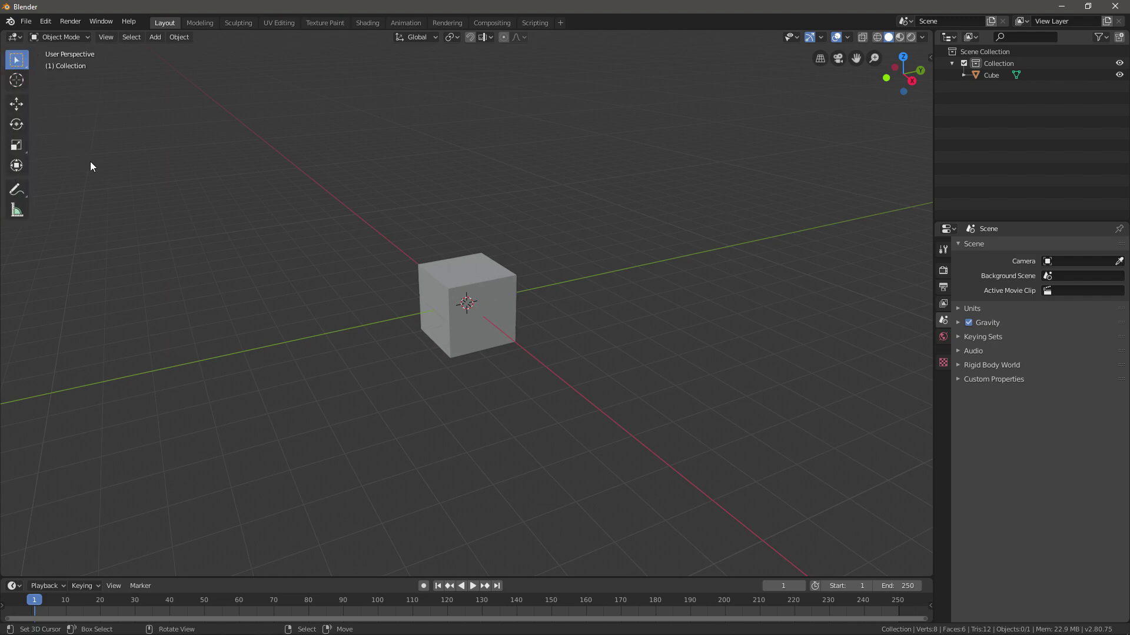
left_click(16, 83)
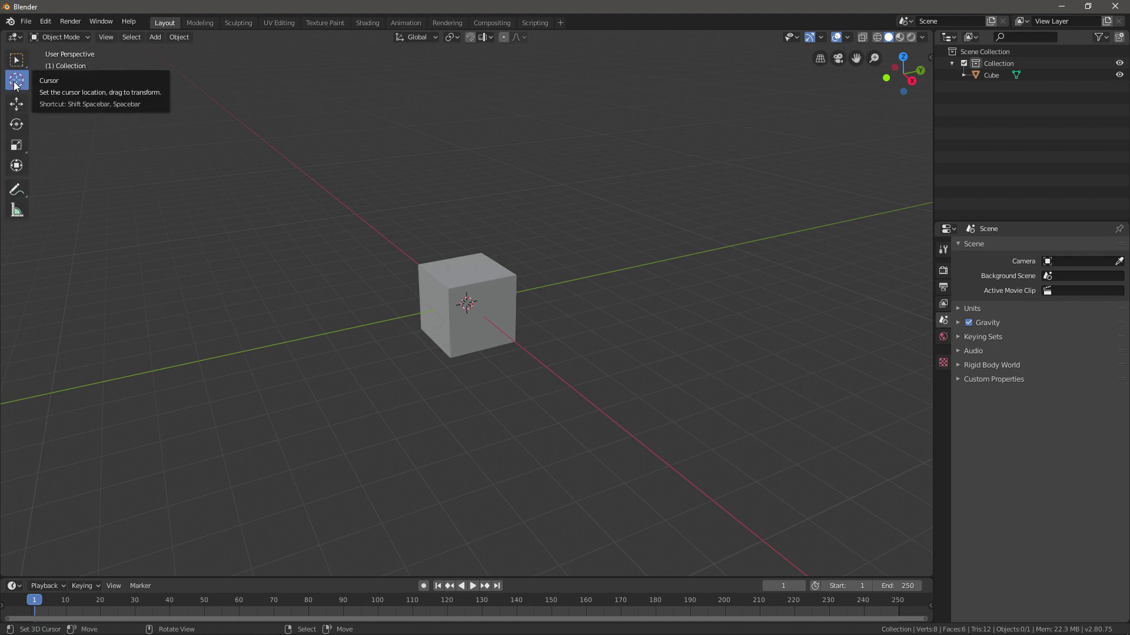
left_click(330, 251)
left_click(330, 318)
left_click(374, 381)
left_click(16, 59)
Step: Reset the 3D cursor to the origin and draw annotation strokes by the cube, then undo them
left_click(16, 190)
key("shift+c")
left_click_drag(474, 284, 498, 328)
mouse_move(499, 328)
middle_mouse_down()
mouse_move(595, 304)
mouse_move(722, 245)
mouse_move(514, 270)
mouse_move(577, 284)
mouse_move(453, 262)
middle_mouse_up()
left_click_drag(453, 291, 568, 315)
mouse_move(535, 271)
left_mouse_down()
mouse_move(610, 252)
mouse_move(651, 295)
left_mouse_up()
key("ctrl+z")
key("ctrl+z")
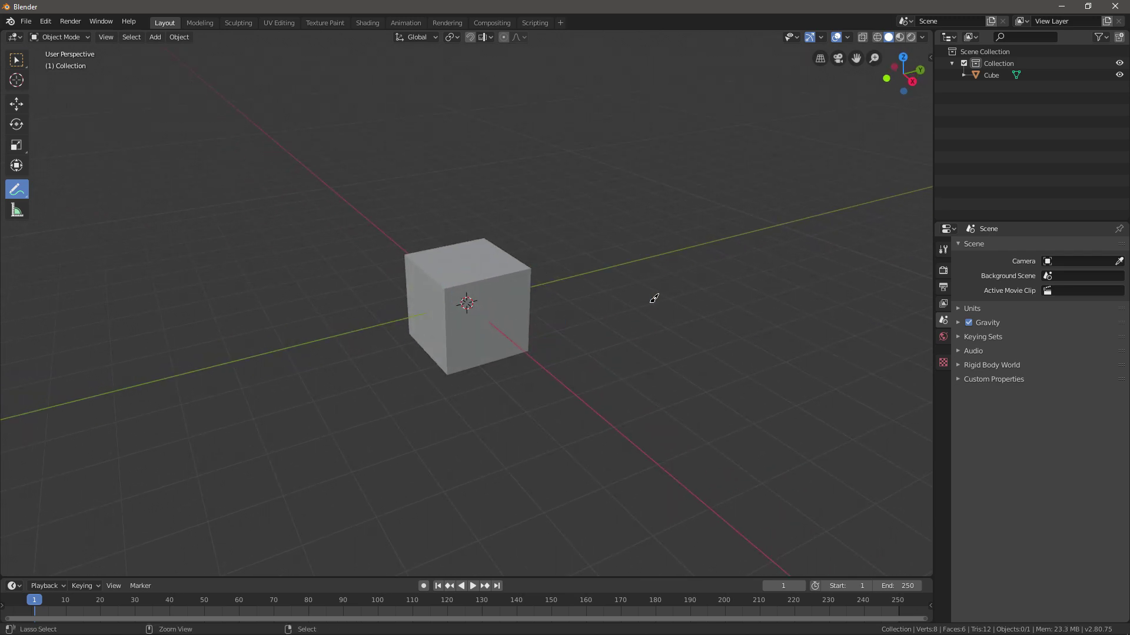
Step: Try measuring outward from the cube's edge with the Measure tool, then cancel
left_click(17, 210)
scroll(287, 247, "up", 2)
left_click_drag(389, 317, 194, 426)
key("Escape")
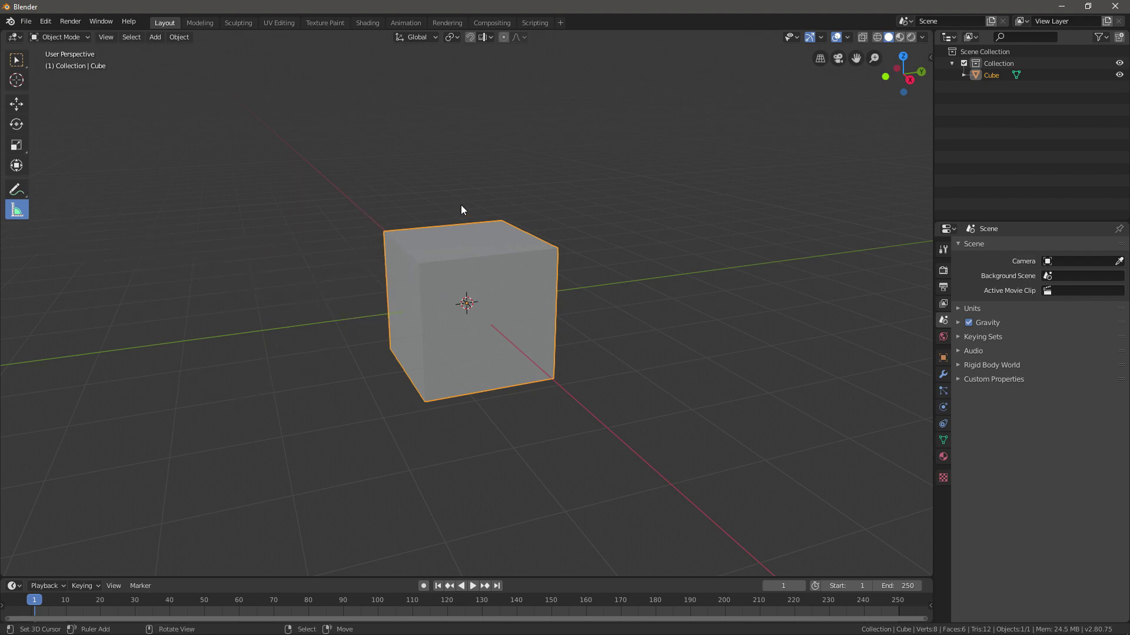
Step: In front orthographic view, measure about 4 m out from the cube's right side
key("KP_1")
middle_click_drag(542, 295, 478, 252, "shift")
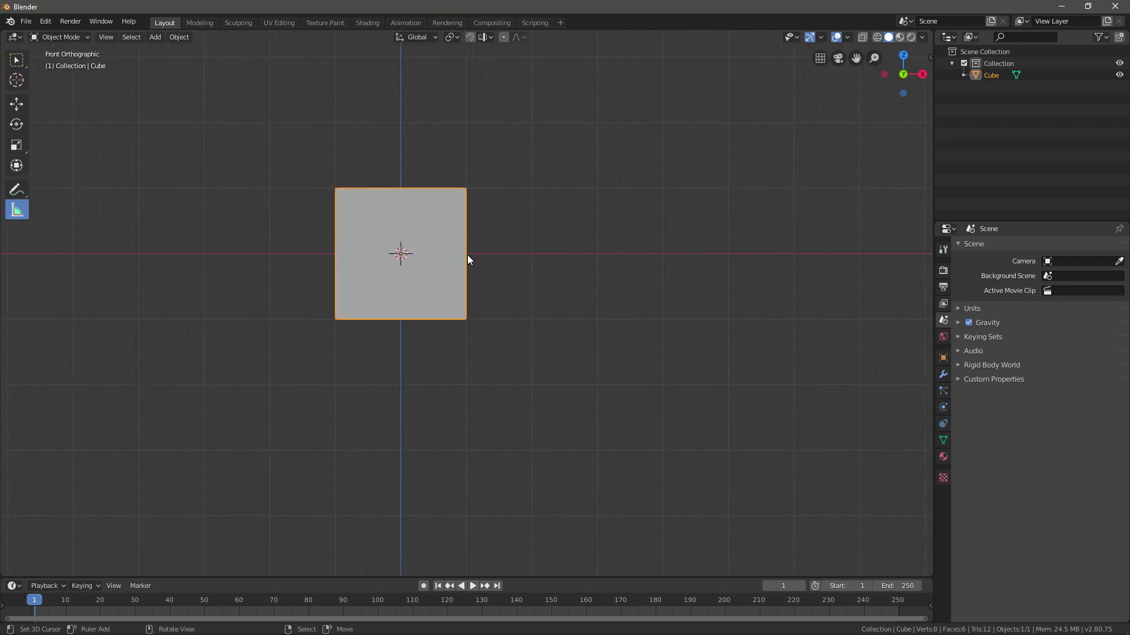
left_click_drag(467, 253, 728, 253)
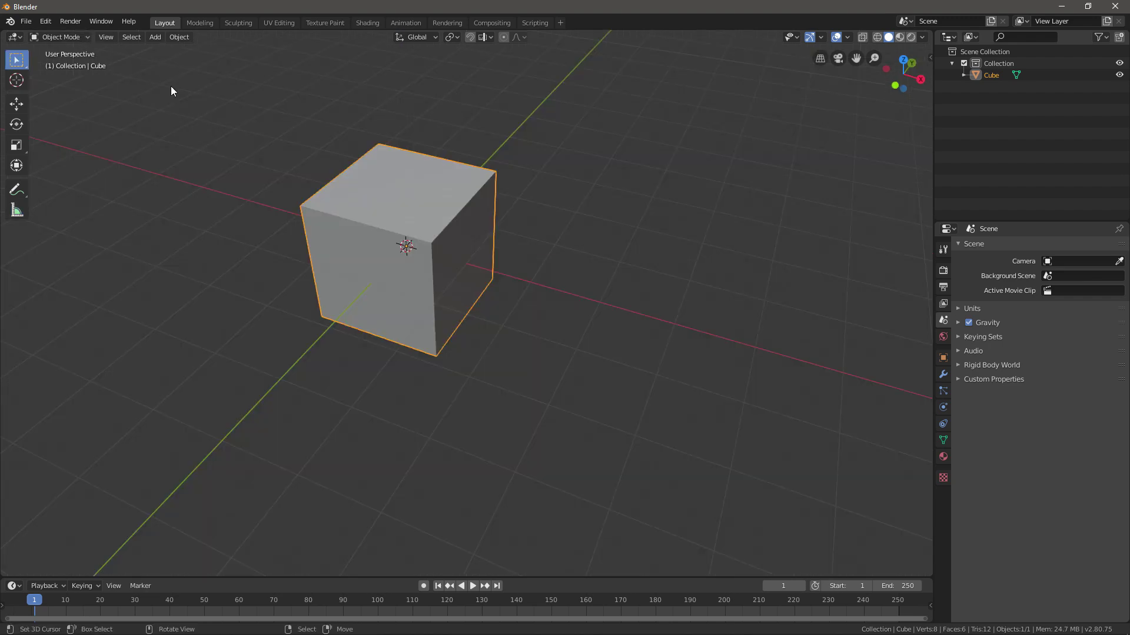
left_click(86, 36)
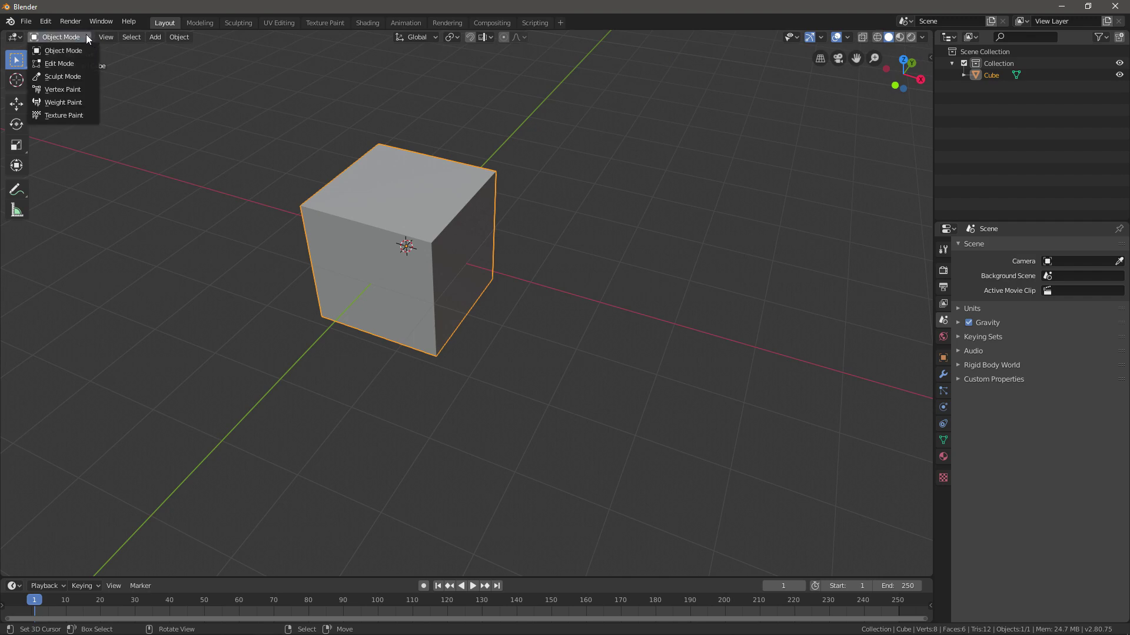
left_click(56, 58)
middle_click_drag(424, 139, 602, 129)
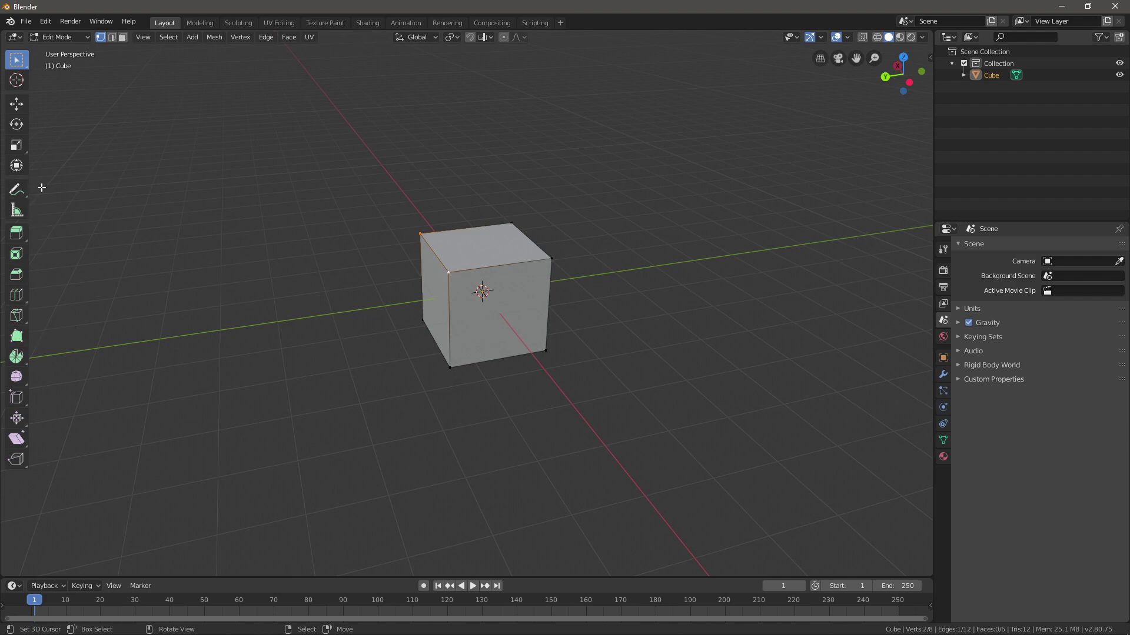
middle_click_drag(493, 261, 415, 274)
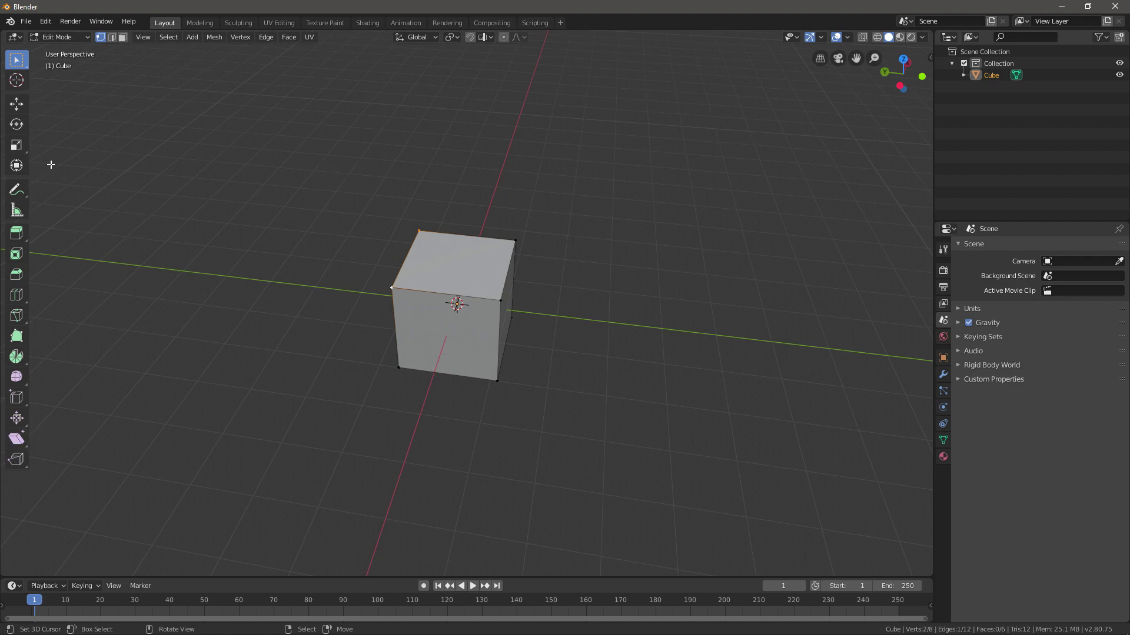
key("Tab")
middle_click_drag(162, 300, 234, 116)
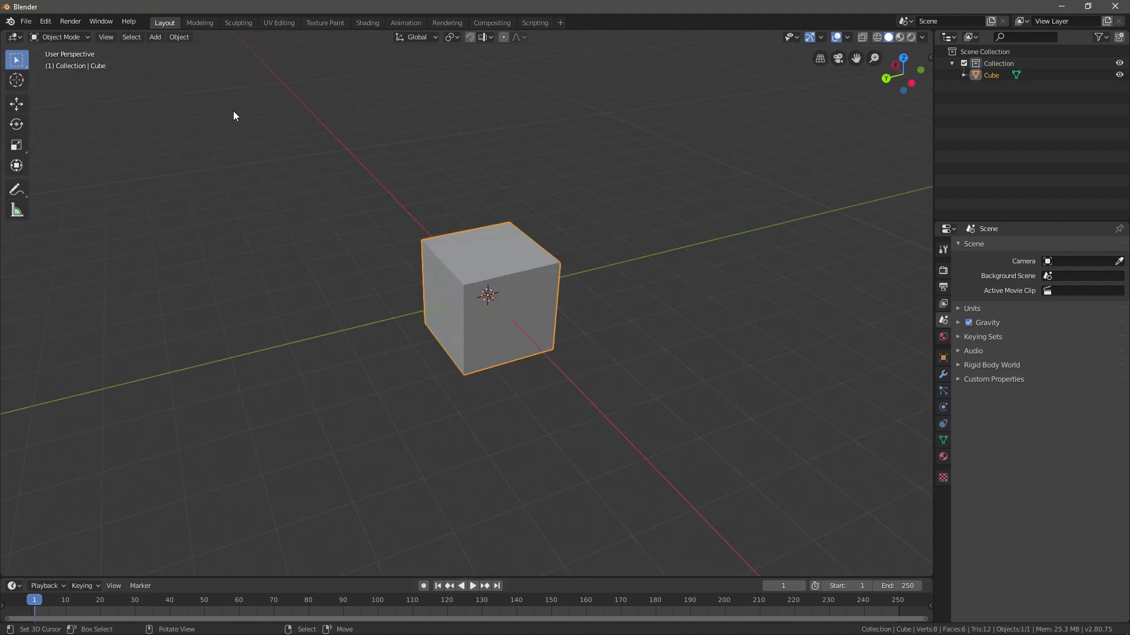
mouse_move(176, 59)
middle_mouse_down()
mouse_move(218, 76)
mouse_move(194, 47)
middle_mouse_up()
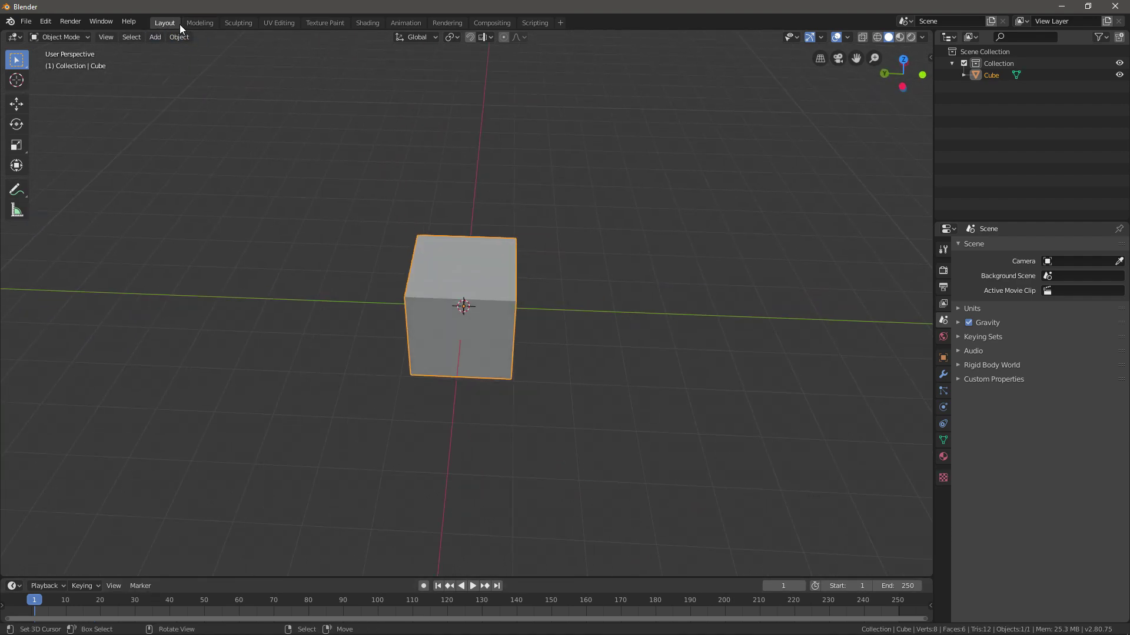
Step: Visit the Modeling and Sculpting workspaces, orbiting the cube in each, then switch to UV Editing
left_click(189, 23)
middle_click_drag(421, 159, 484, 235)
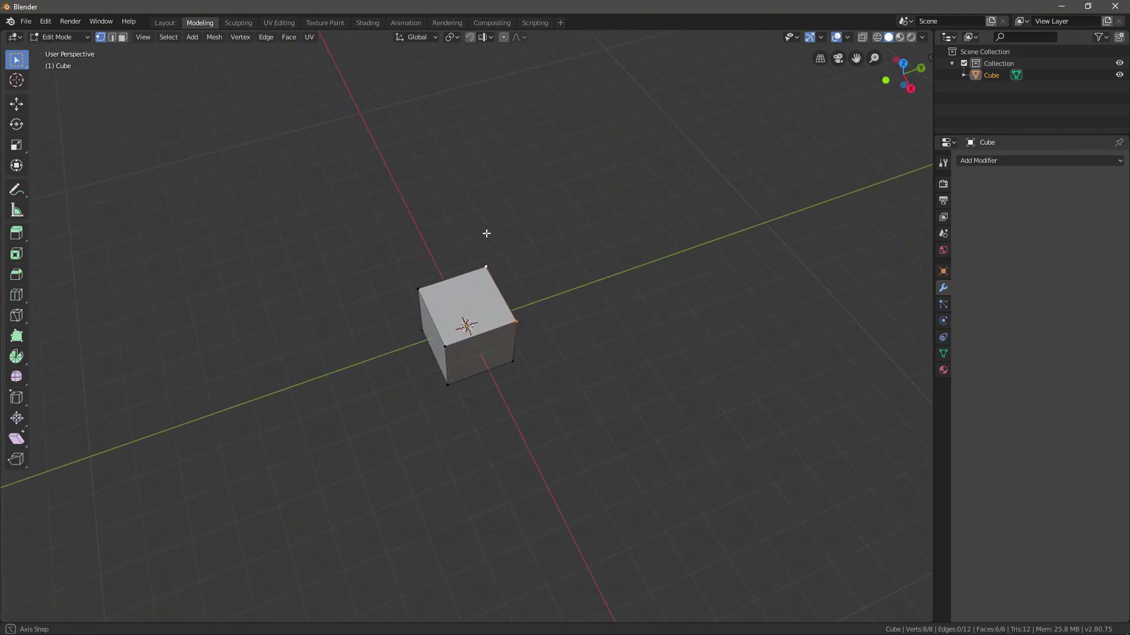
left_click(239, 23)
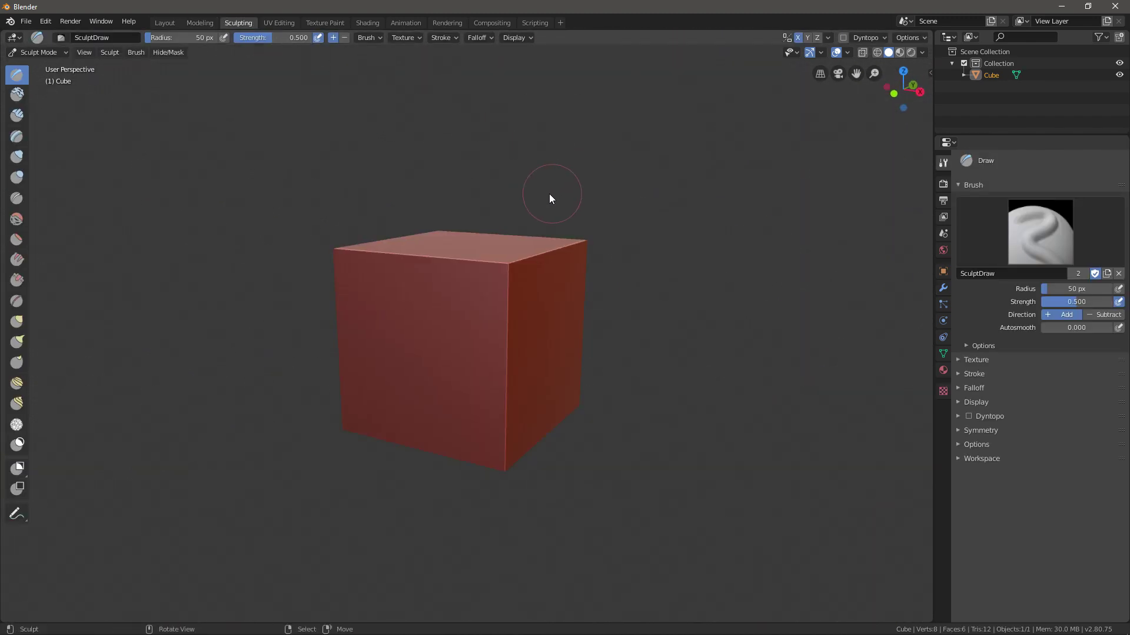
mouse_move(549, 194)
middle_mouse_down()
mouse_move(507, 181)
mouse_move(520, 199)
mouse_move(554, 202)
middle_mouse_up()
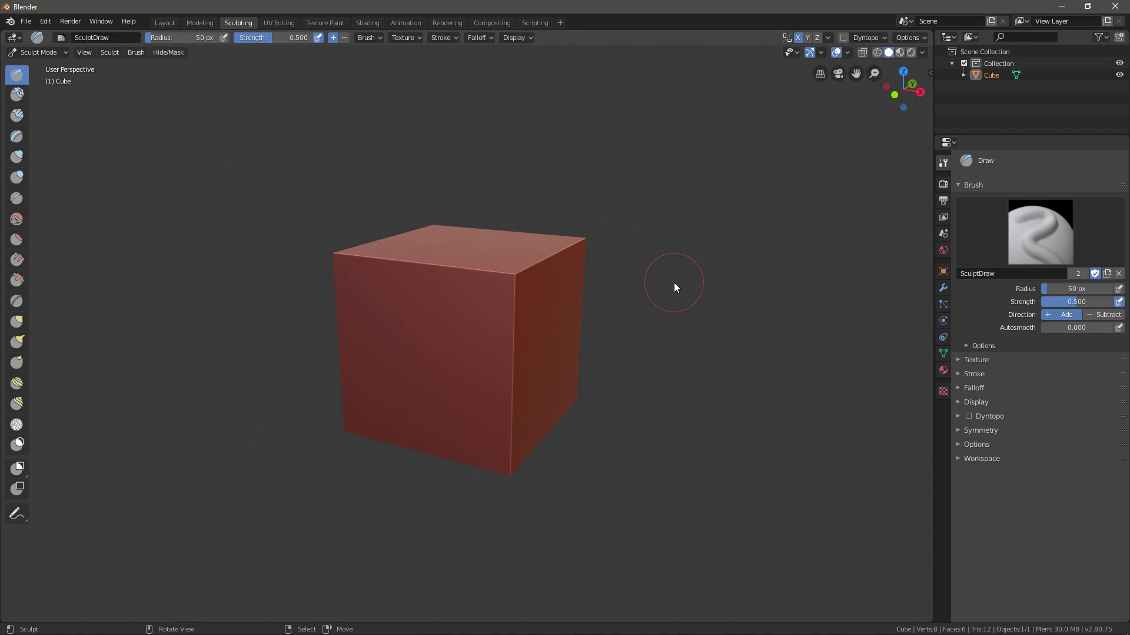
middle_click_drag(651, 351, 578, 281)
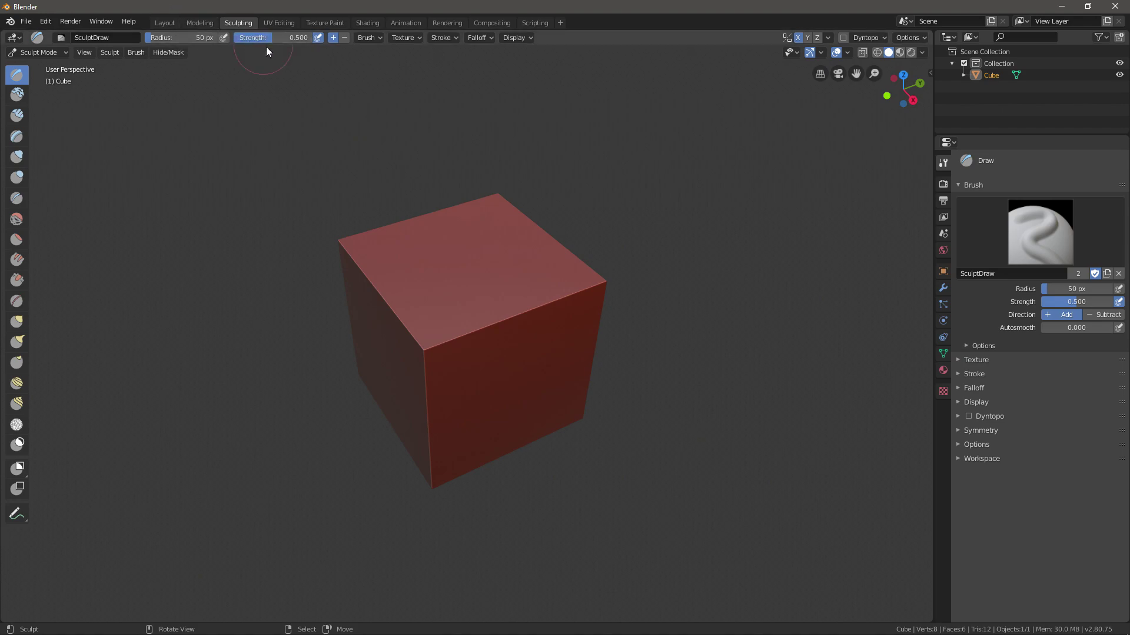
left_click(279, 22)
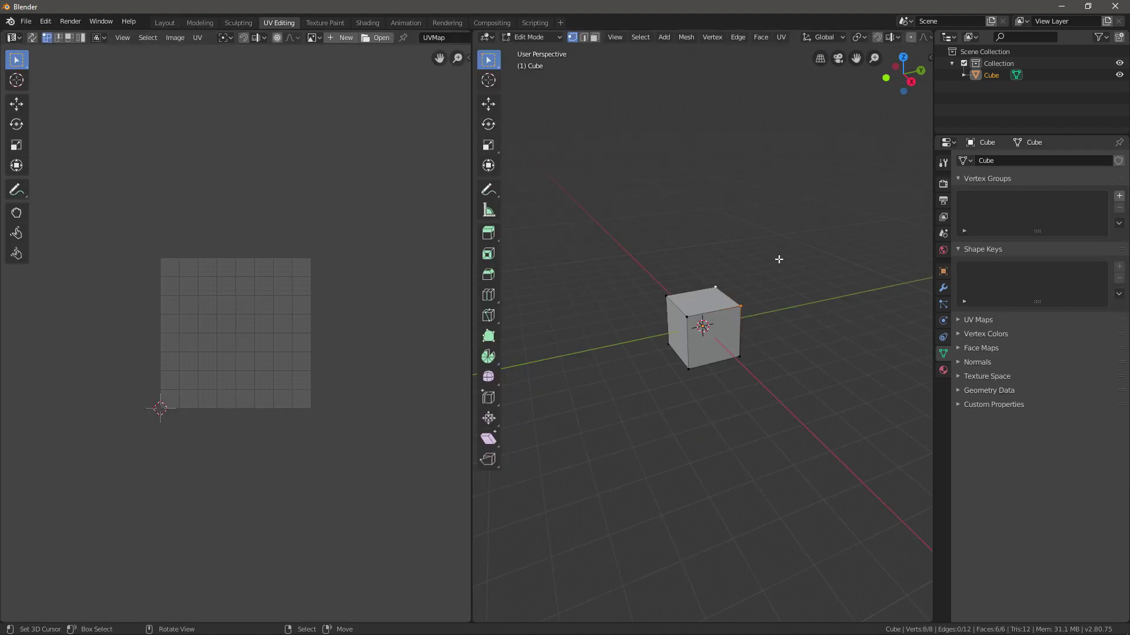
Step: Step through Modeling, UV Editing and Texture Paint to the Shading workspace, facing the cube squarely
left_click(200, 22)
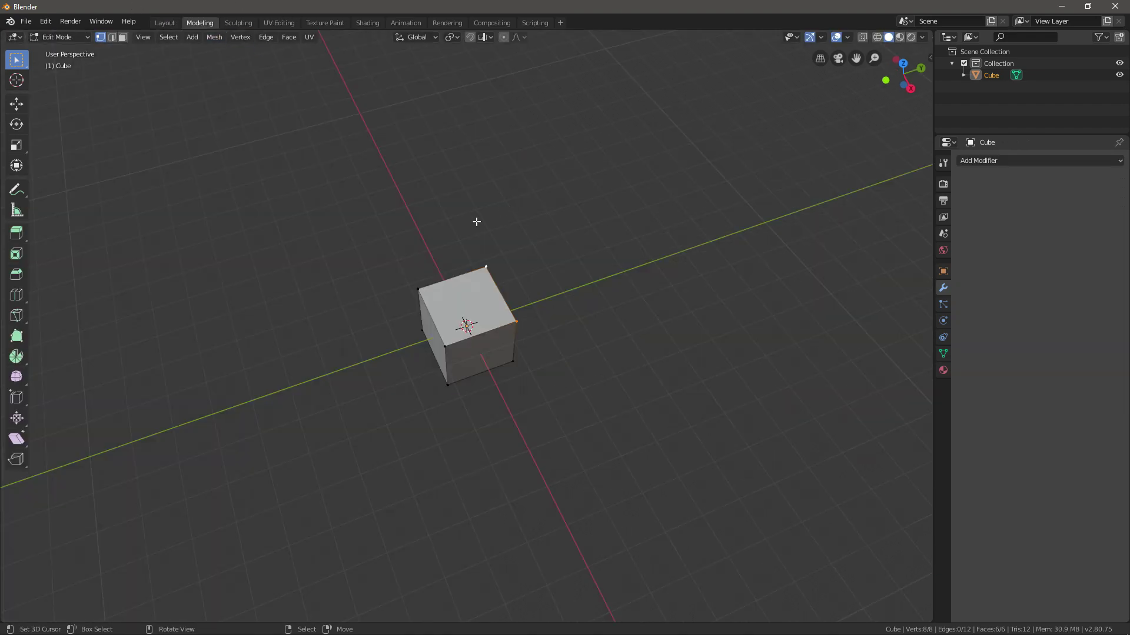
middle_click_drag(476, 220, 459, 169)
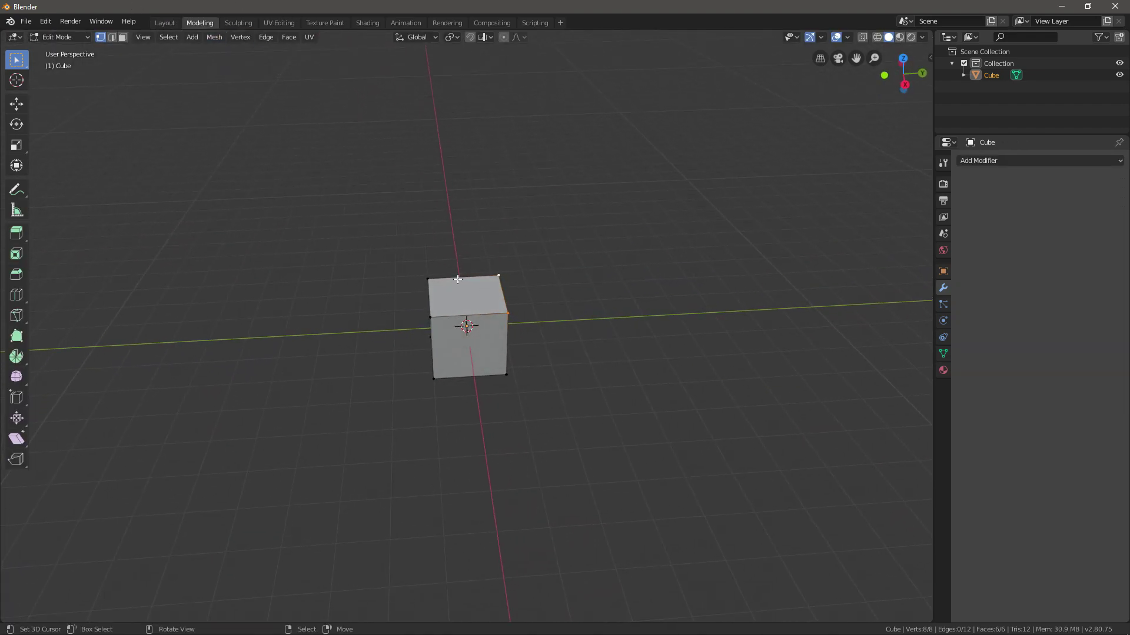
left_click(293, 23)
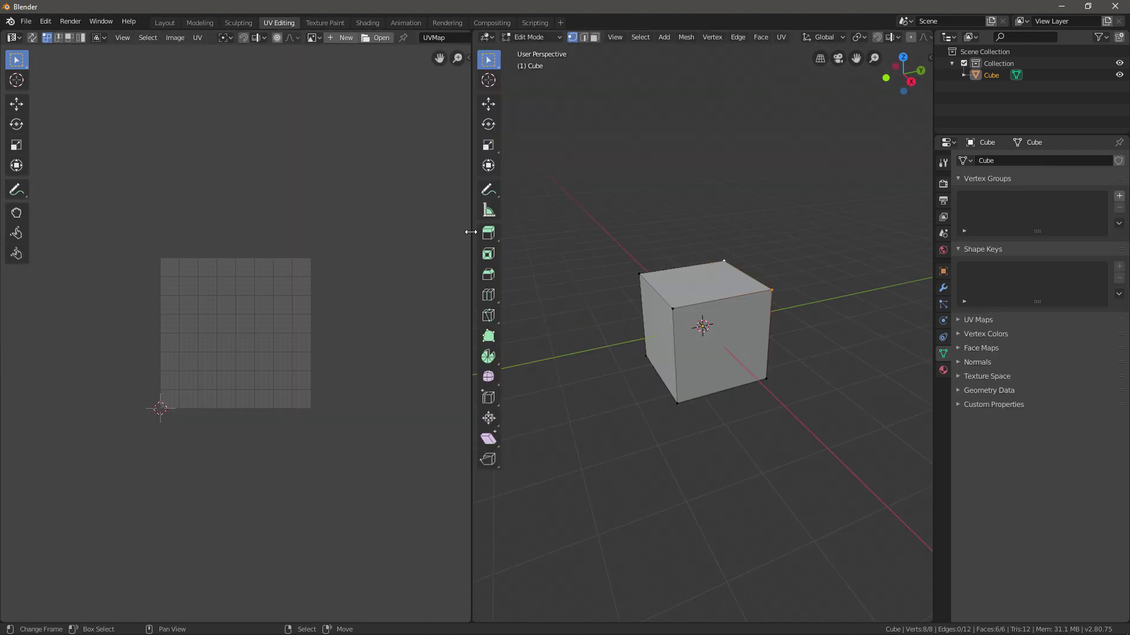
left_click(335, 21)
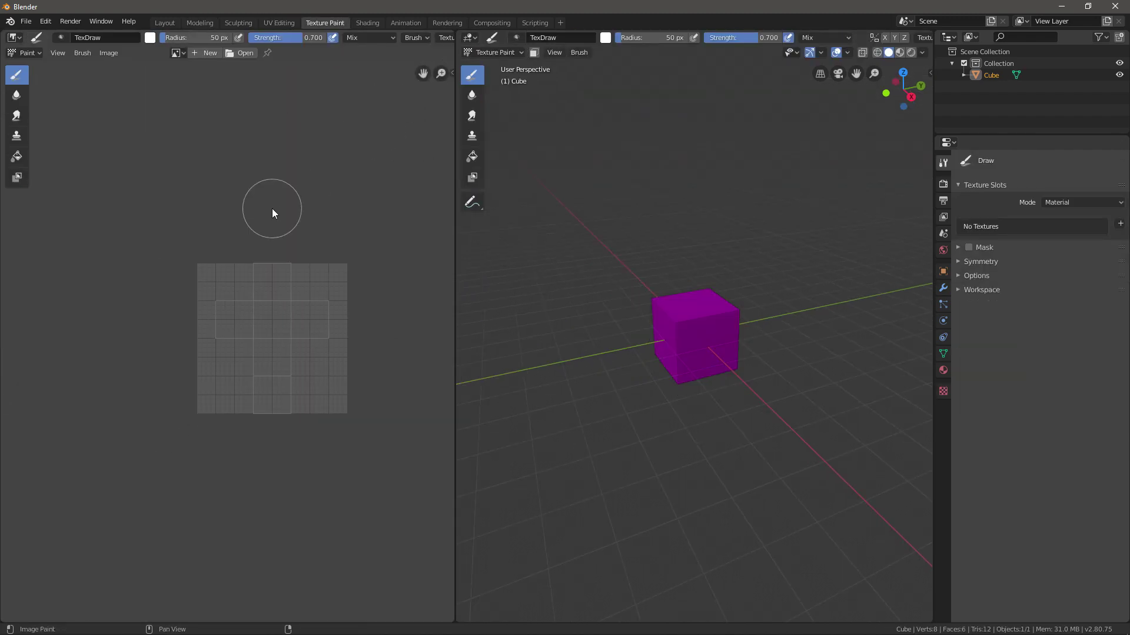
left_click(370, 23)
mouse_move(606, 220)
middle_mouse_down()
mouse_move(535, 194)
mouse_move(601, 223)
mouse_move(708, 219)
mouse_move(839, 135)
mouse_move(765, 158)
middle_mouse_up()
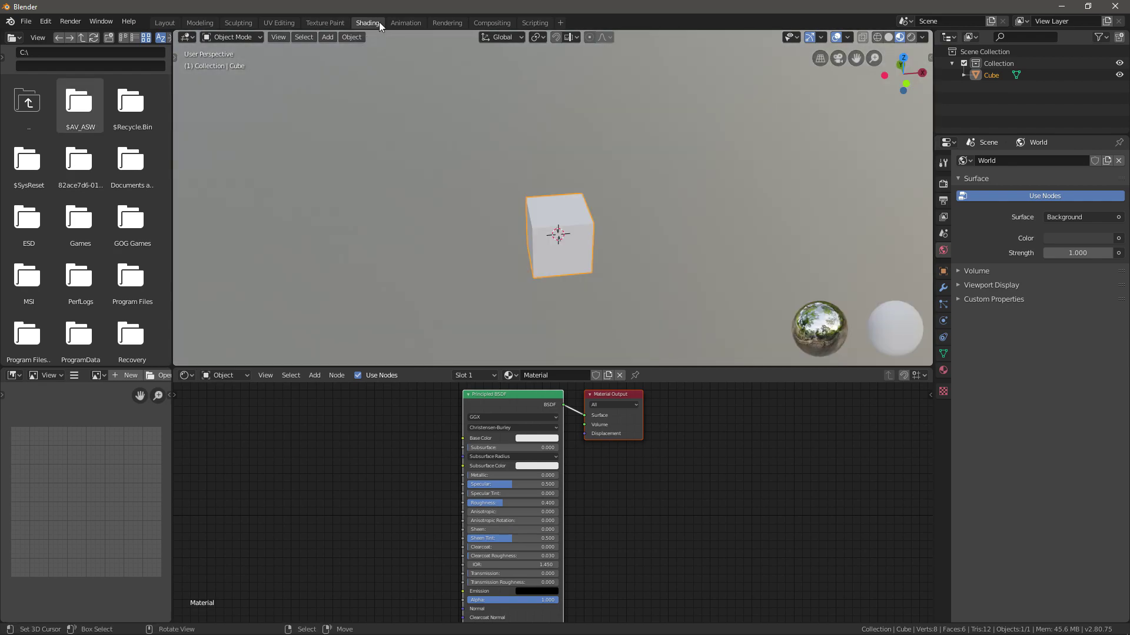
Step: Orbit the shaded cube, check the interaction mode list, then switch to the Animation workspace
middle_click_drag(588, 161, 640, 174)
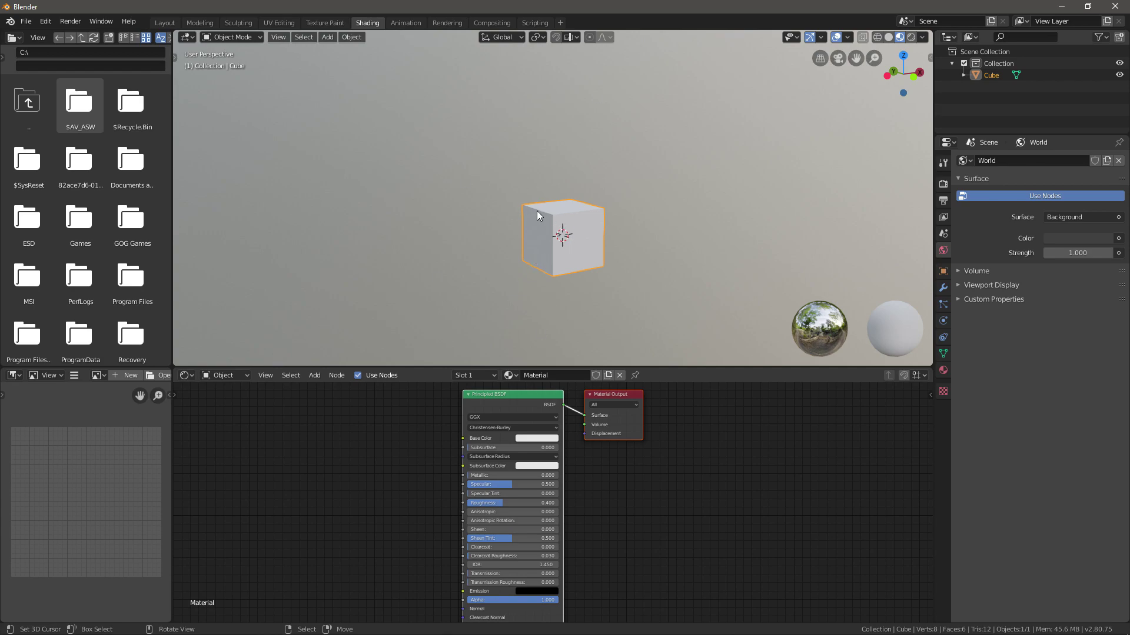
left_click(238, 37)
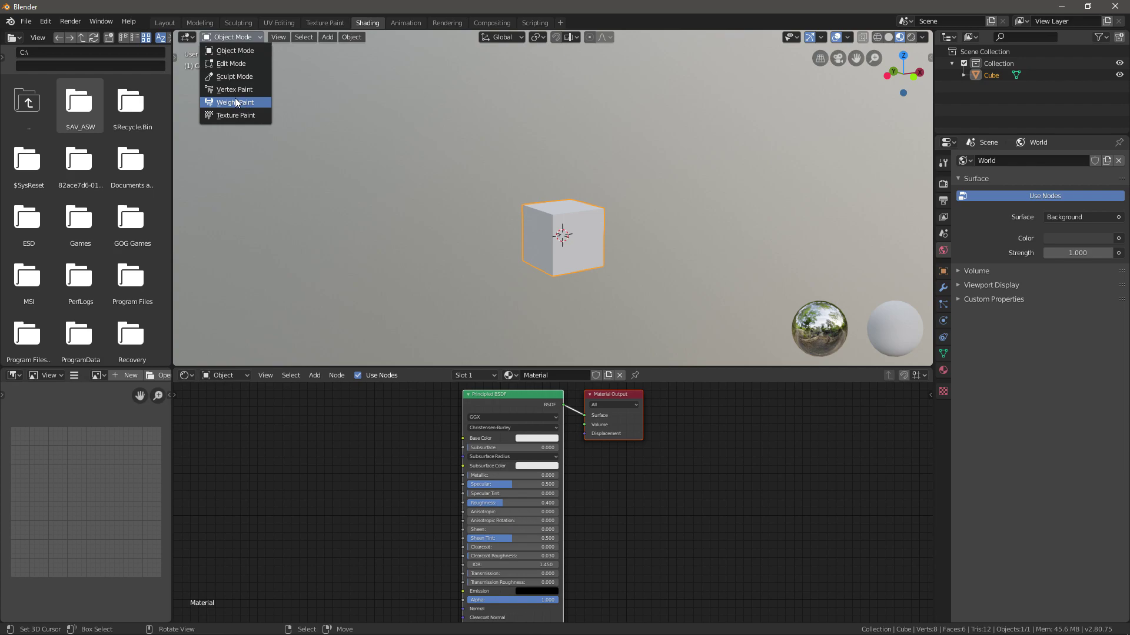
left_click(410, 24)
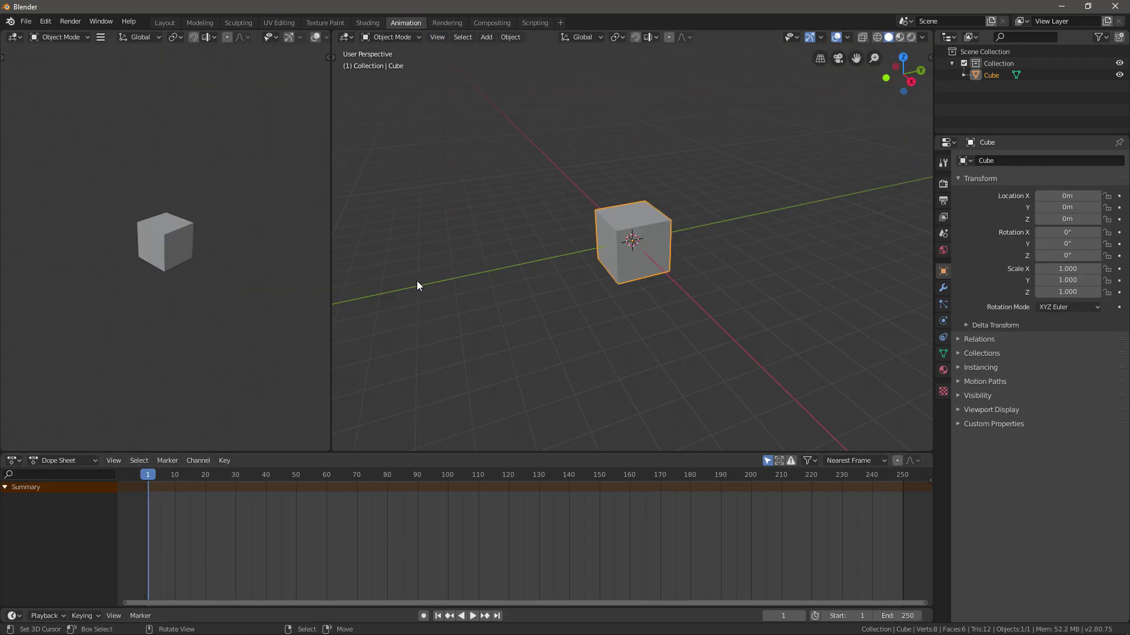
Step: Return to the Layout workspace, snap to the front view and orbit back to an angled perspective
left_click(164, 22)
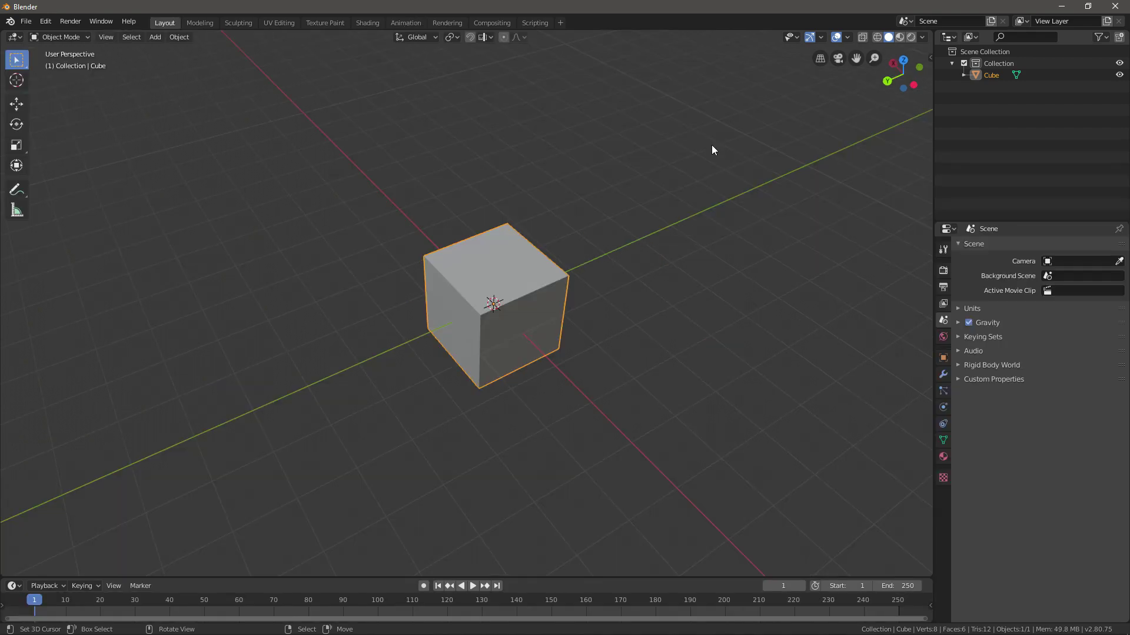
middle_click_drag(712, 150, 688, 188)
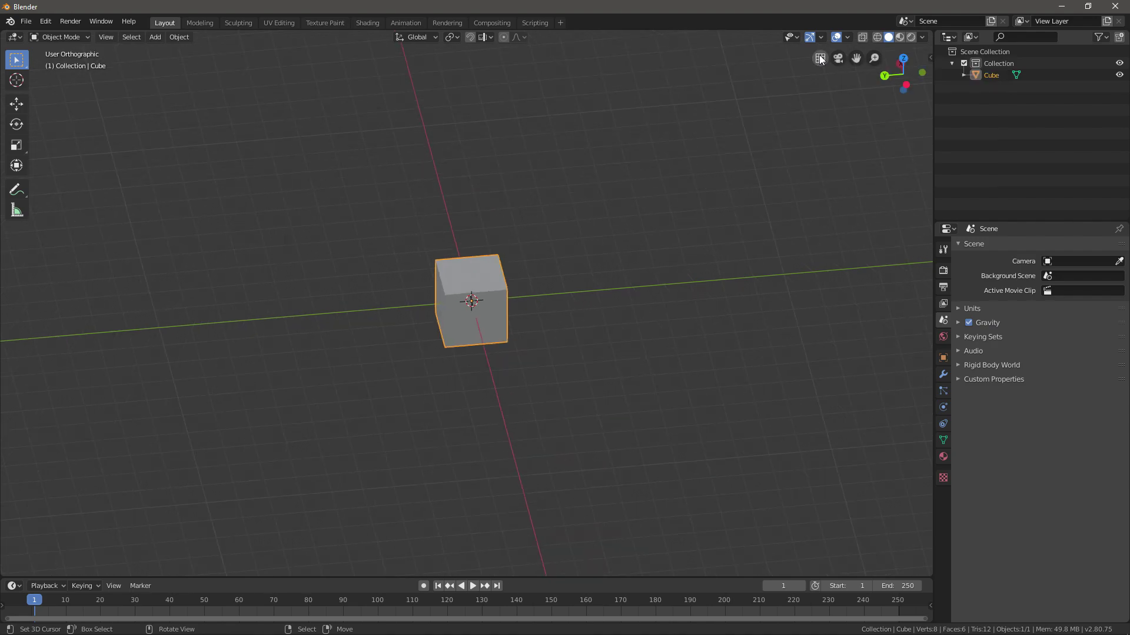
middle_click_drag(819, 59, 718, 90)
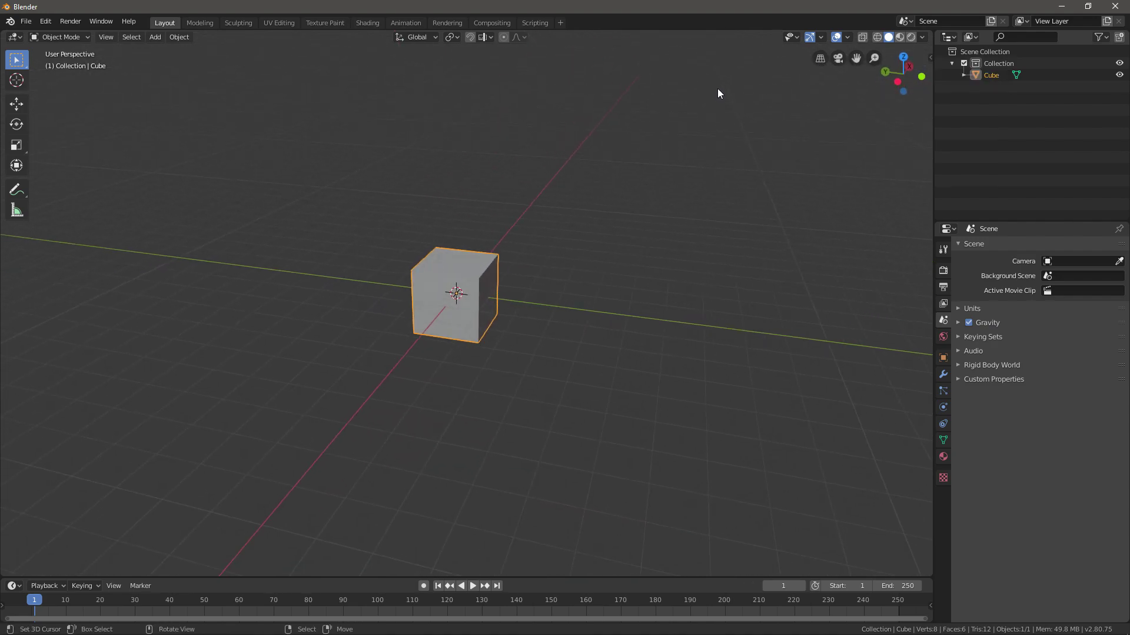
key("KP_1")
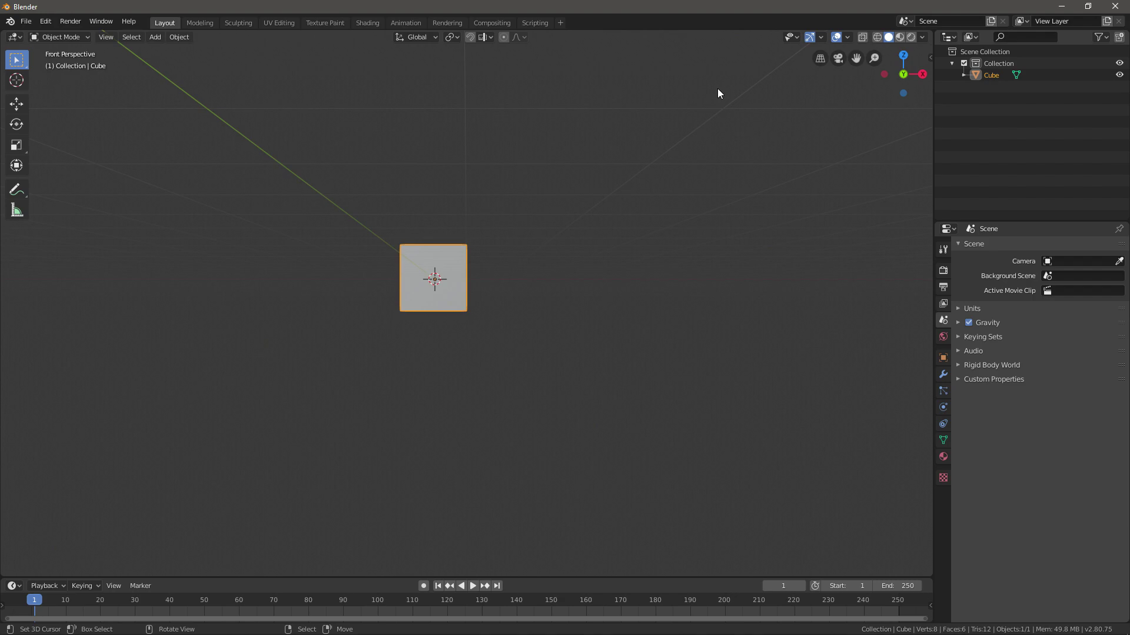
middle_click_drag(718, 93, 454, 187)
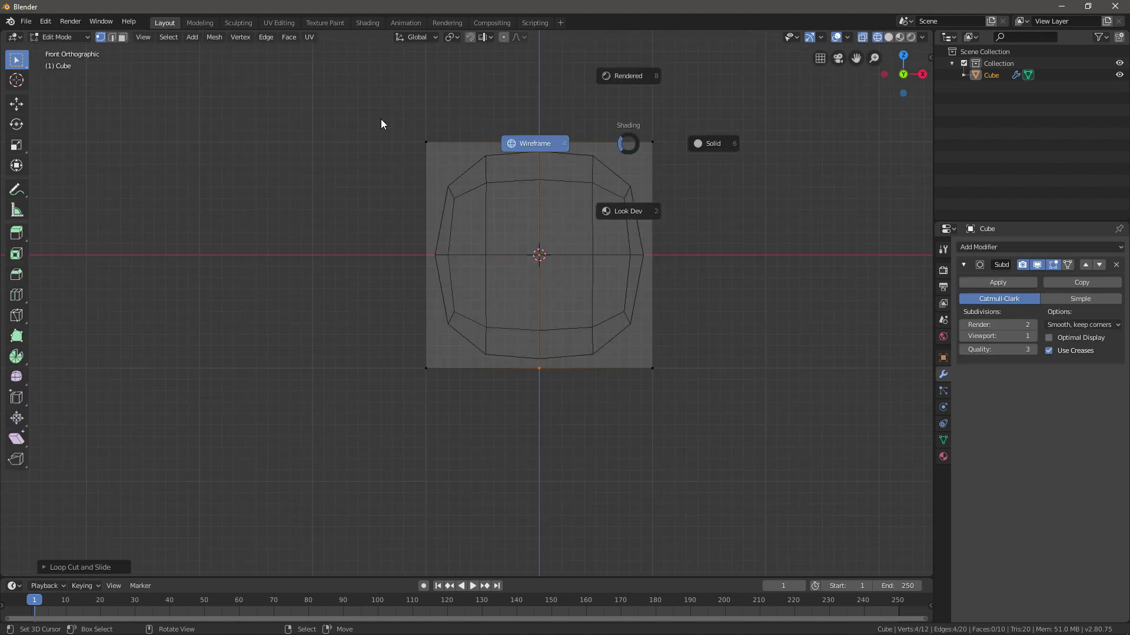
Step: Switch to edge select and try the Z shading pie, settling on Solid shading
left_click(488, 149)
key("2")
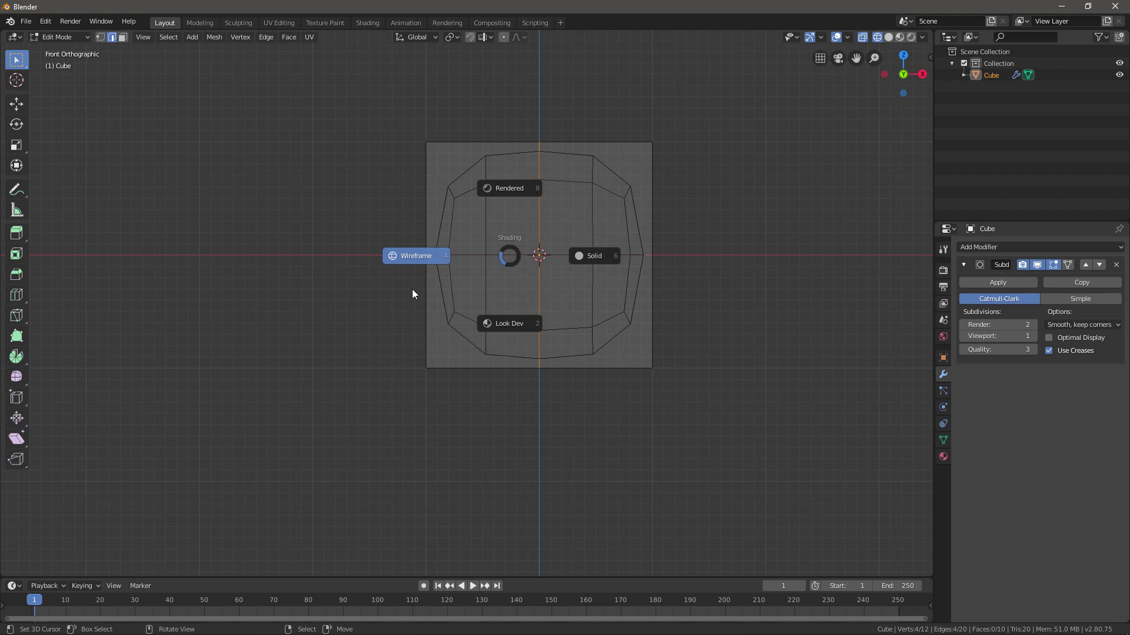
left_click(353, 229)
key("z")
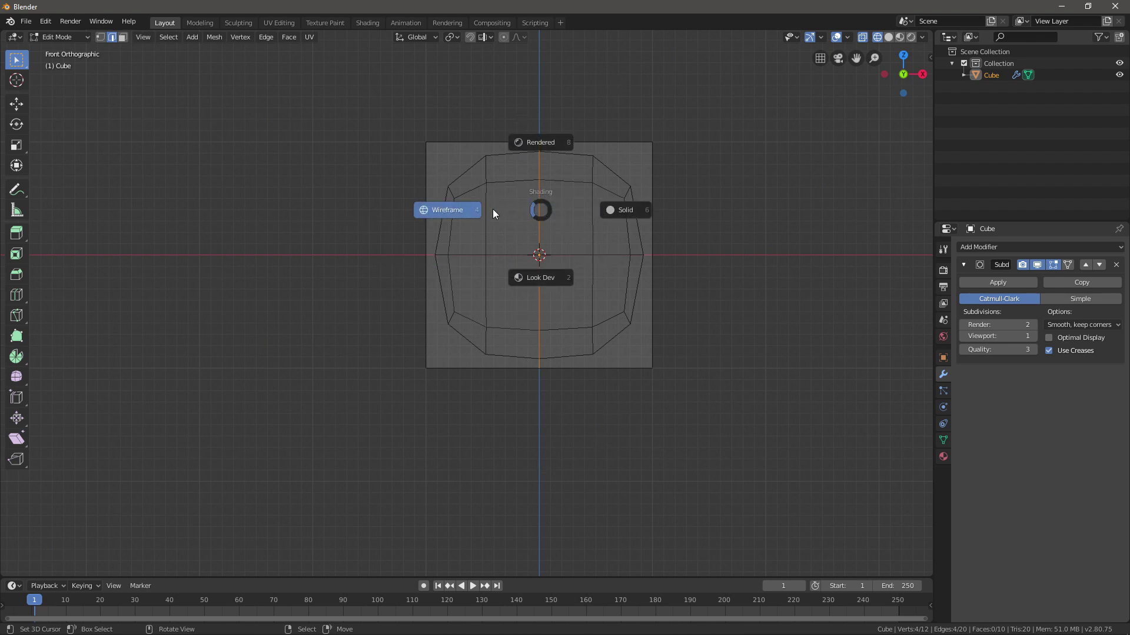
left_click(428, 210)
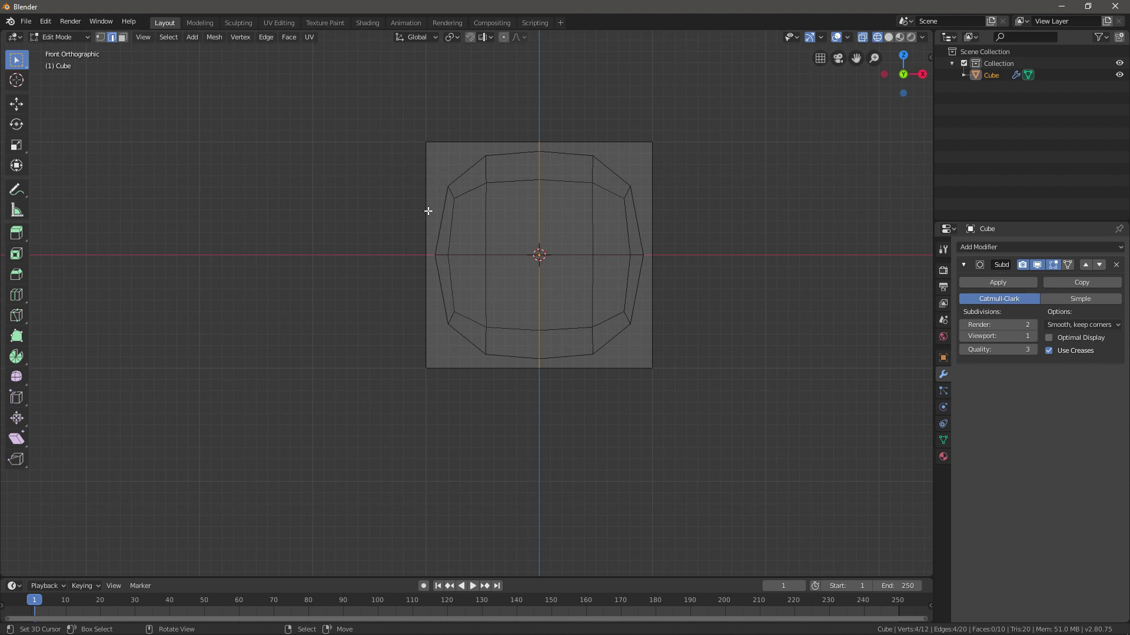
key("z")
left_click(613, 222)
Step: Preview the cube in Look Dev, then return to a Wireframe front view in Object Mode
key("z")
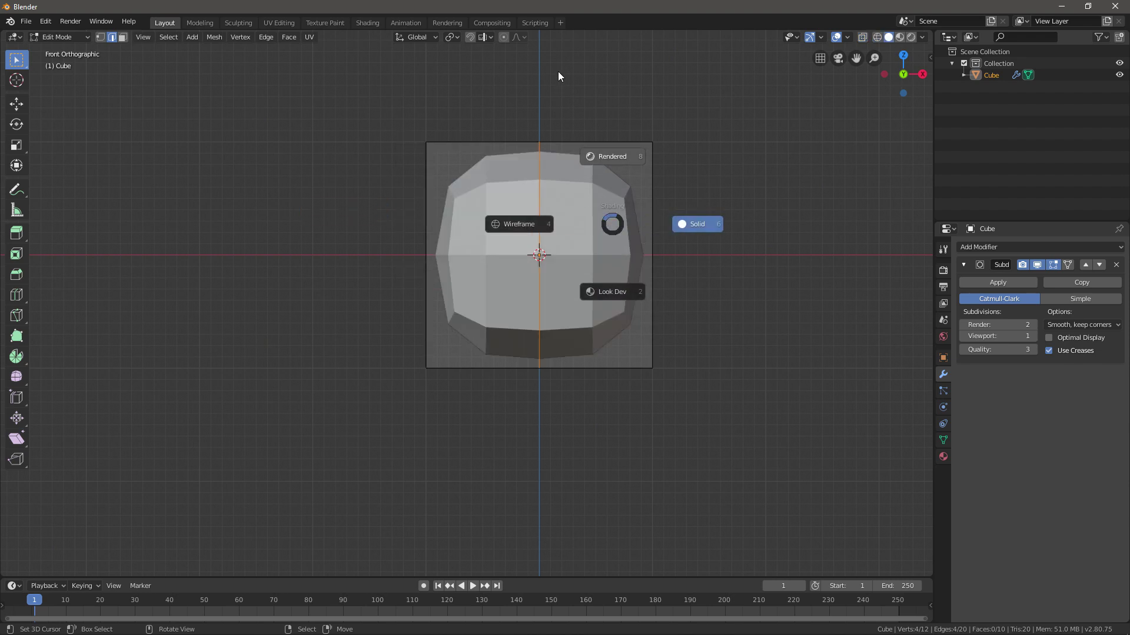
left_click(559, 80)
key("z")
left_click(560, 456)
middle_click_drag(560, 454, 433, 347)
key("z")
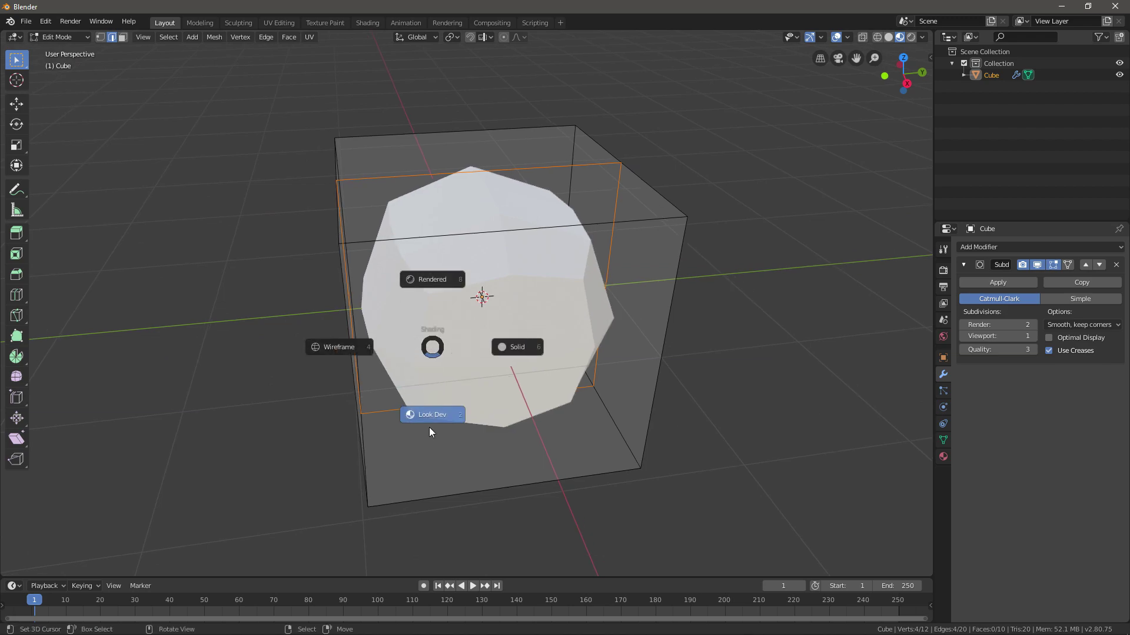
key("4")
key("KP_1")
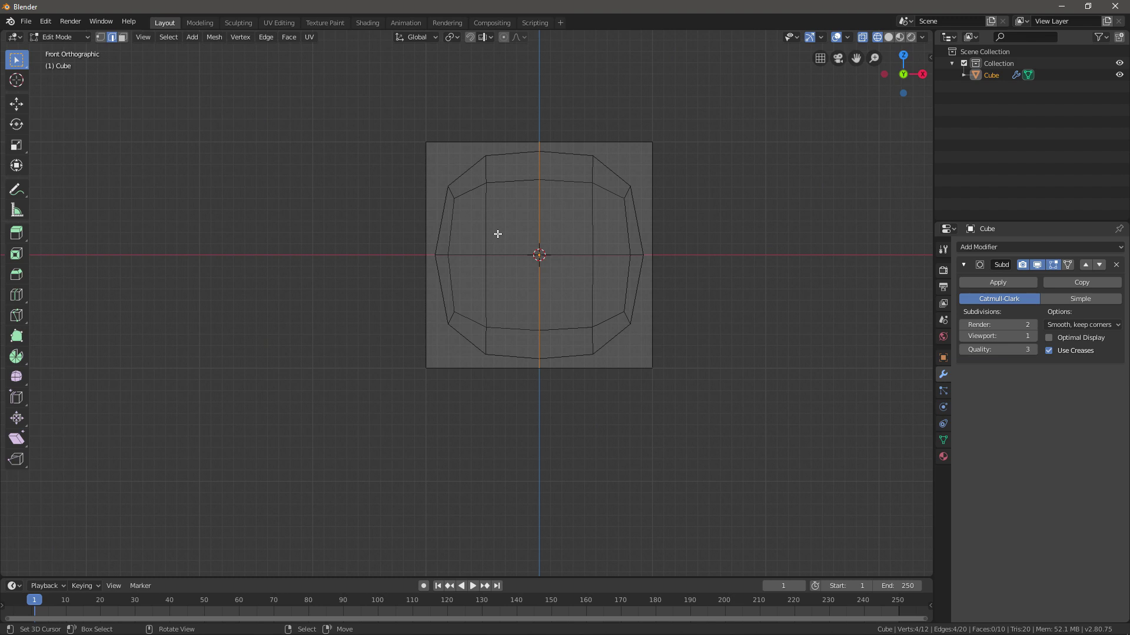
key("Tab")
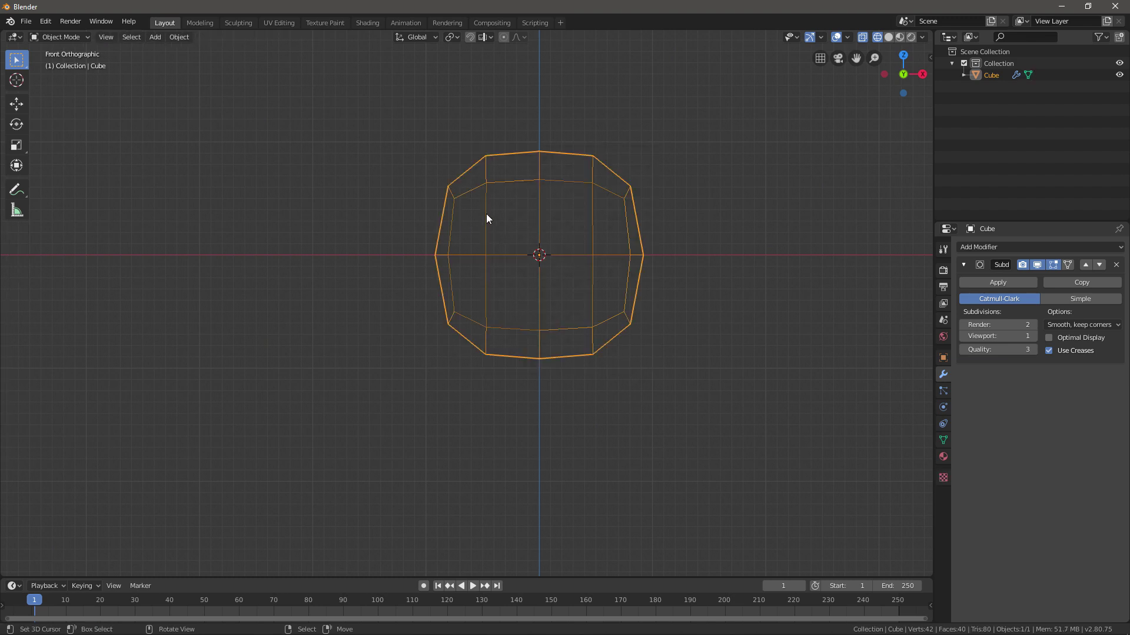
Step: Enter Edit Mode on the cube, switch to face select and orbit around the mesh
key("Tab")
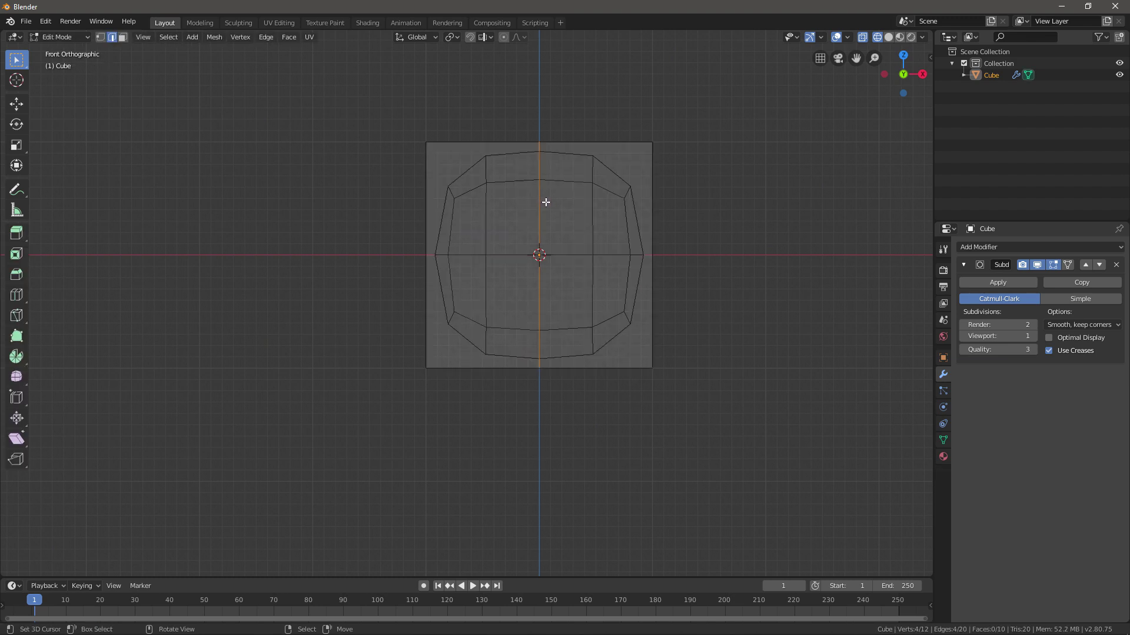
key("ctrl+Tab")
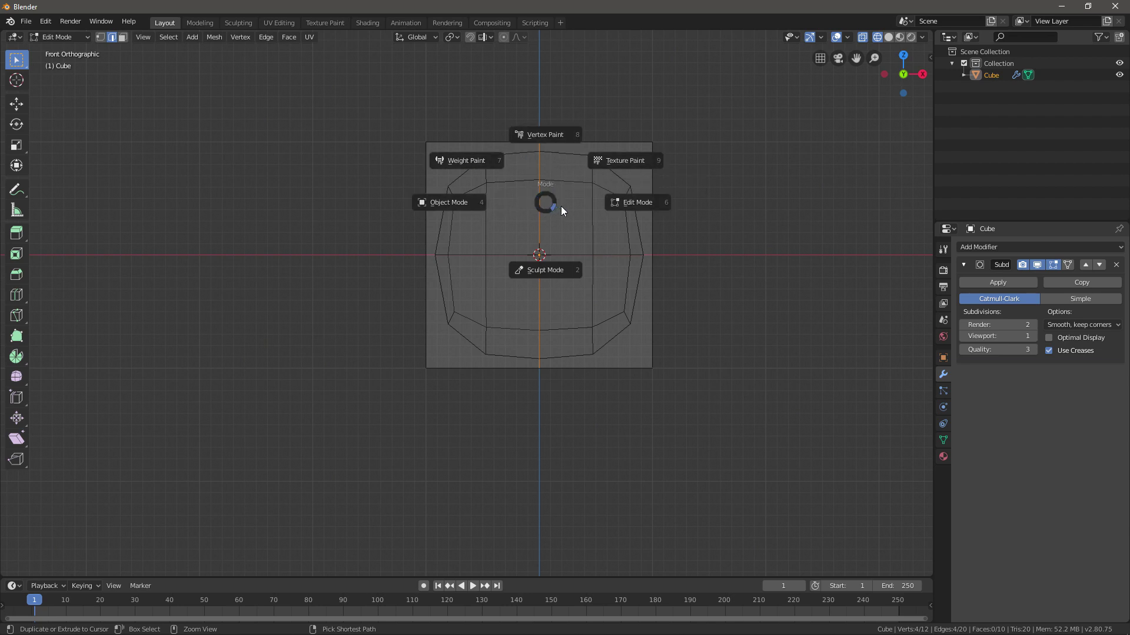
left_click(619, 207)
middle_click_drag(619, 206, 412, 147)
left_click(142, 36)
left_click(122, 37)
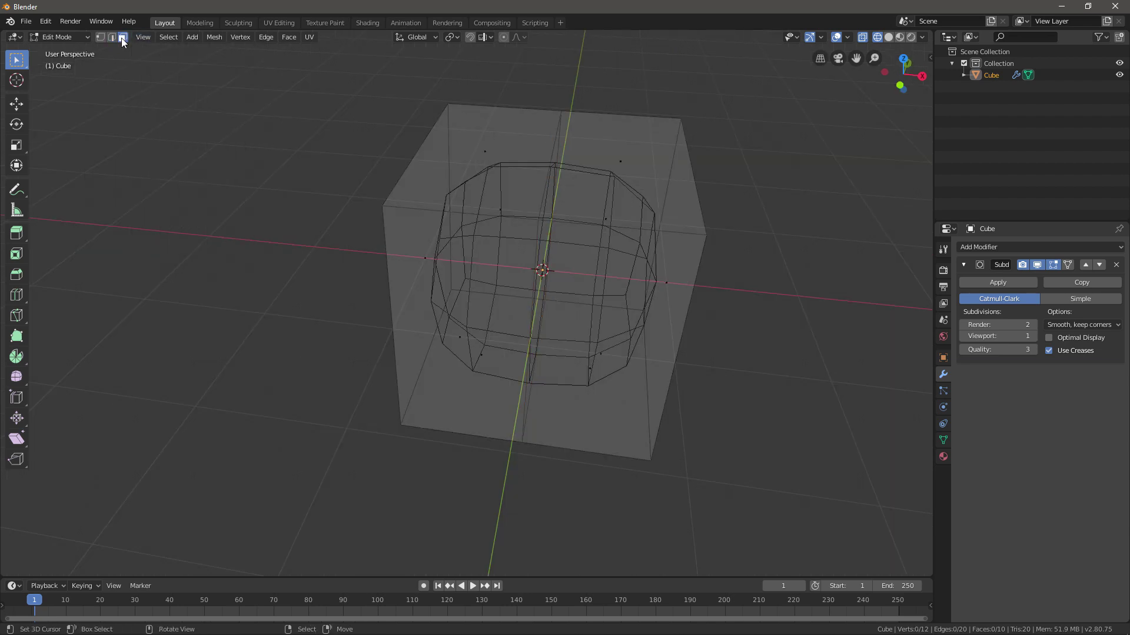
middle_click_drag(259, 118, 288, 137)
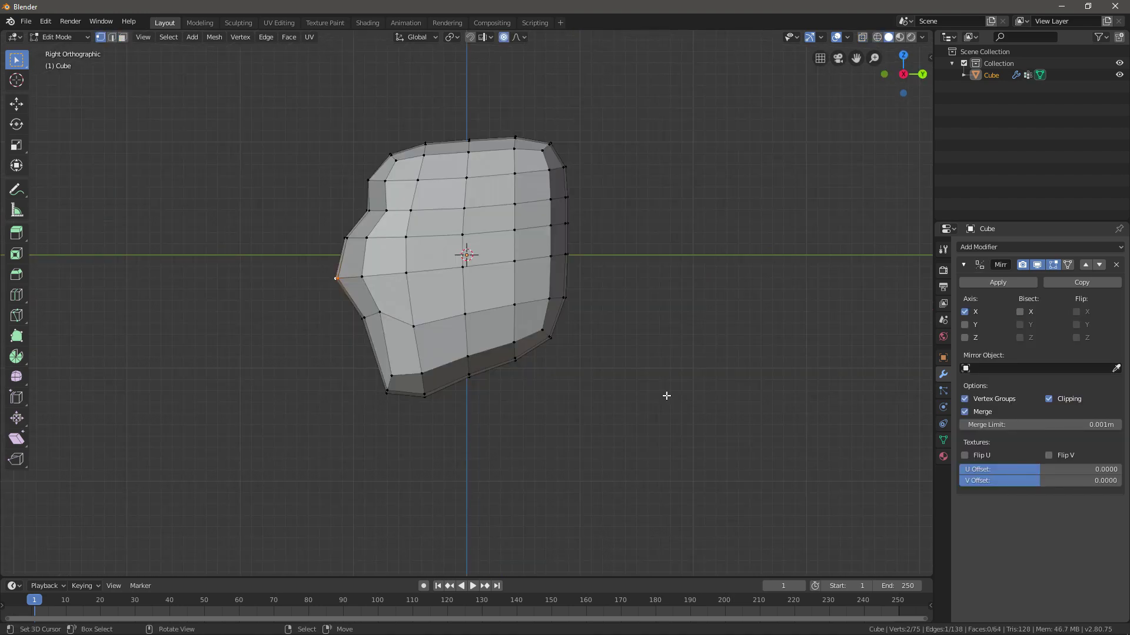
key("ctrl+Tab")
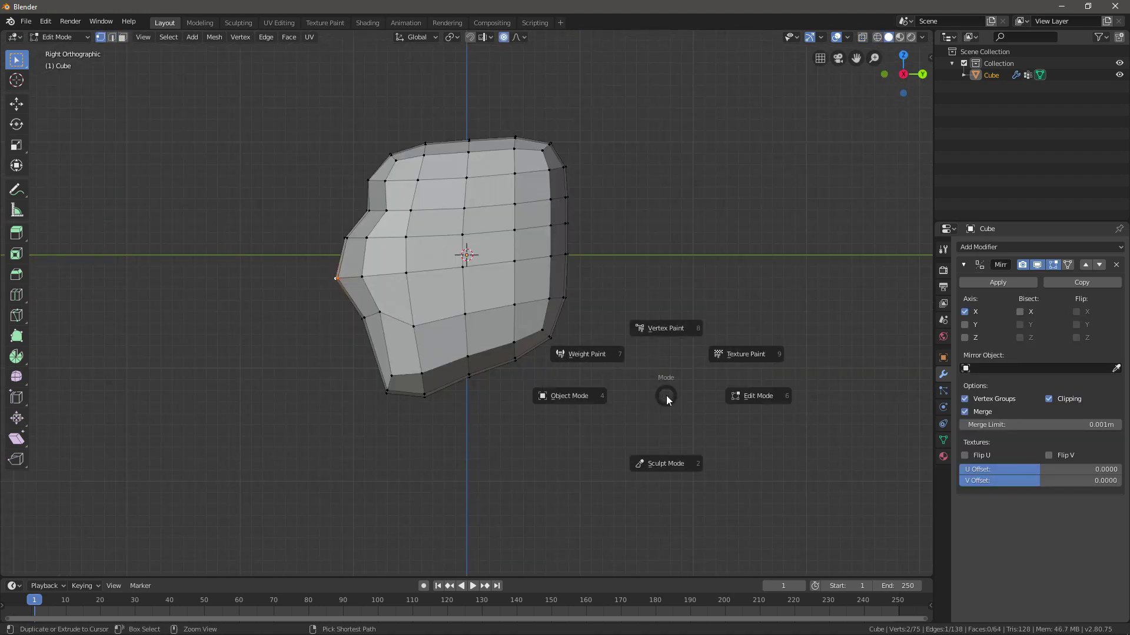
Step: Cycle the mesh through Weight Paint, Edit and Object modes, ending back in Edit Mode
left_click(778, 401)
key("ctrl+Tab")
left_click(184, 111)
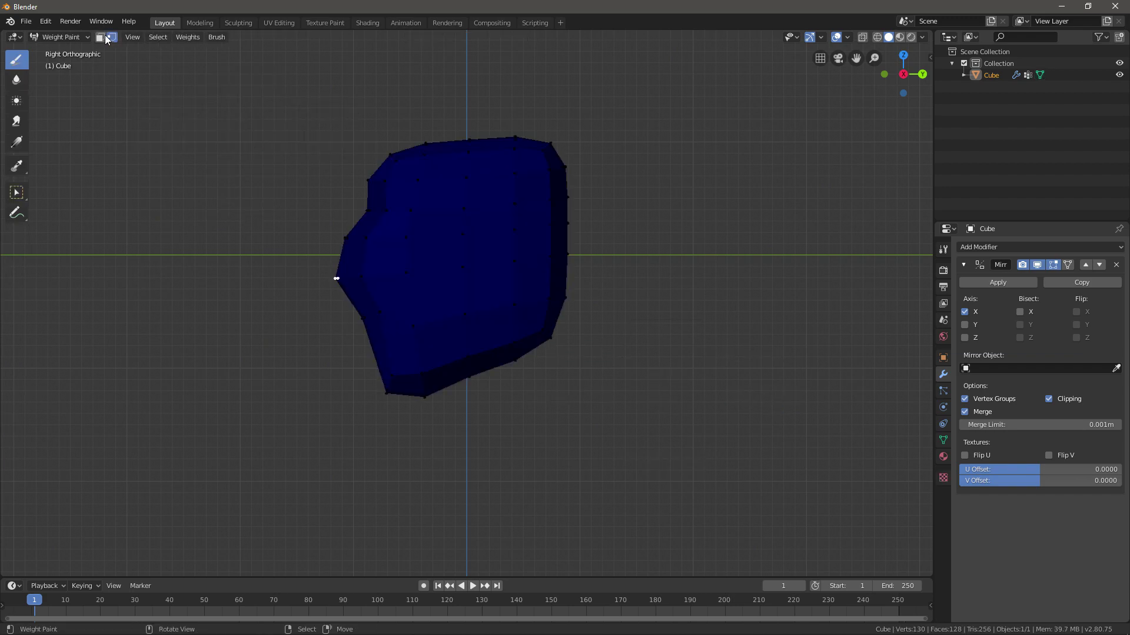
left_click(59, 37)
left_click(47, 61)
key("ctrl+Tab")
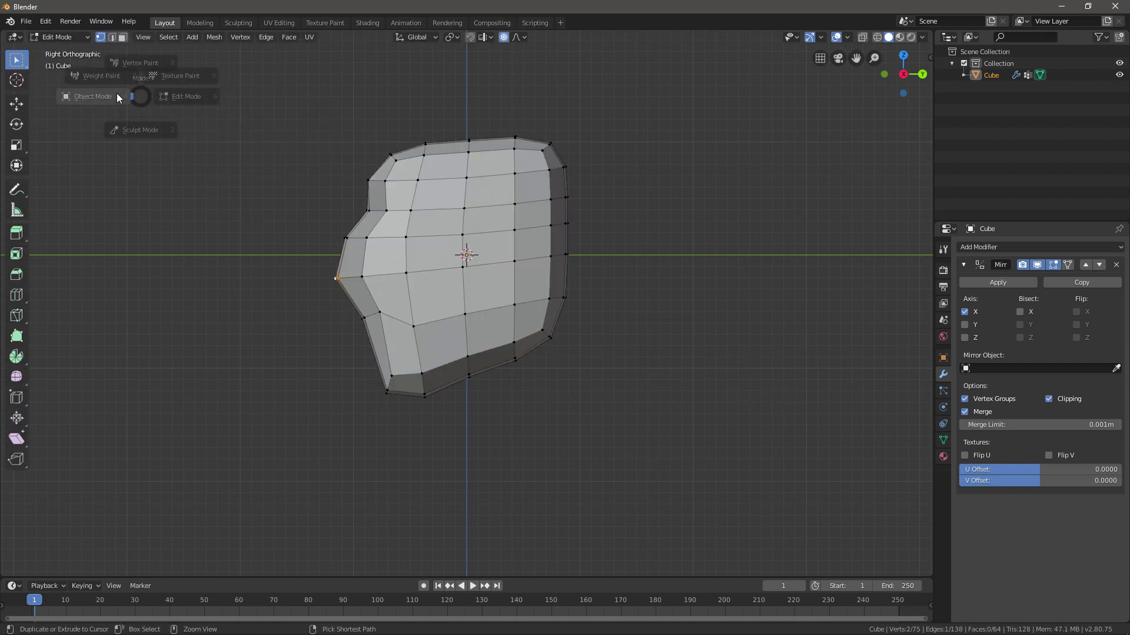
left_click(118, 97)
key("ctrl+Tab")
left_click(231, 106)
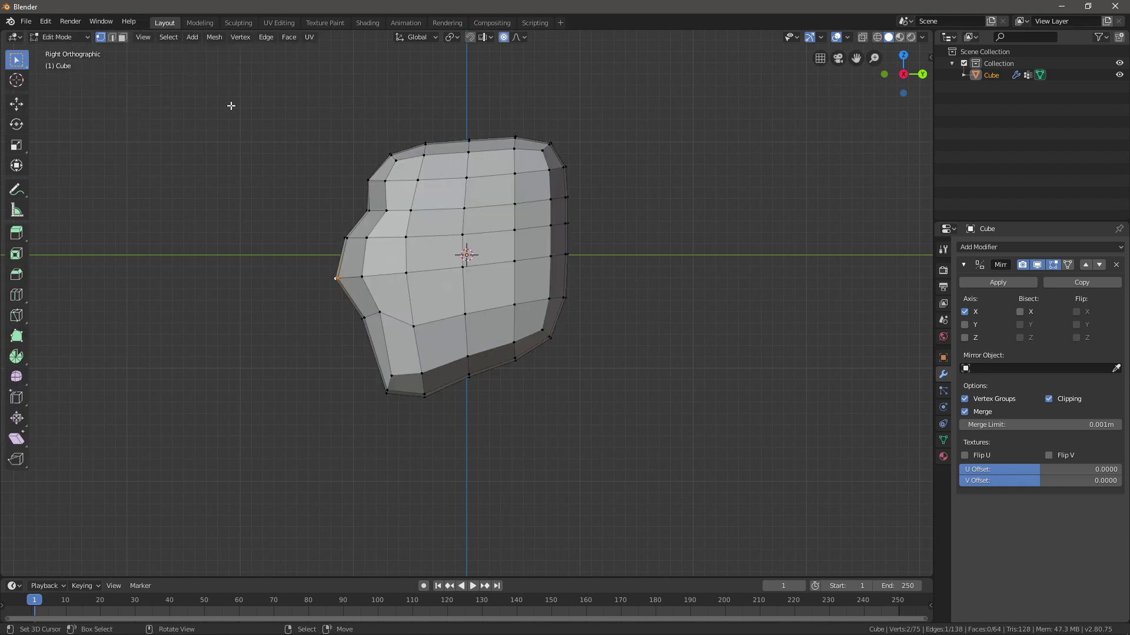
Step: Cycle the selection modes back to vertices, then toggle edit mode and snap to front view
left_click(116, 37, "shift")
left_click(116, 37, "shift")
left_click(116, 37, "shift")
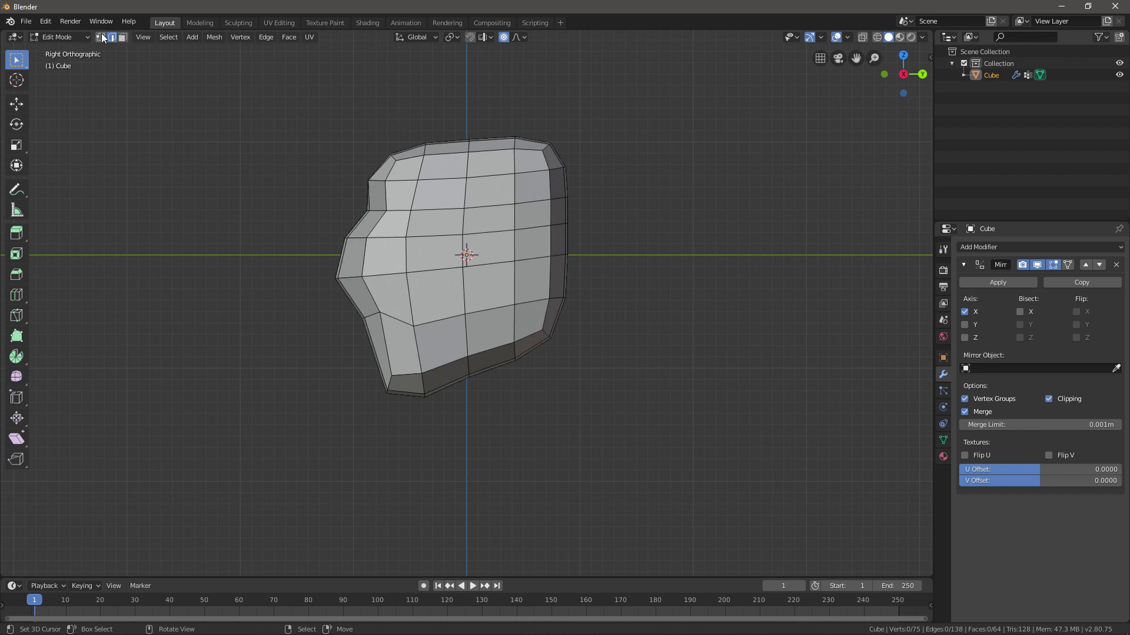
left_click(116, 37, "shift")
middle_click_drag(264, 94, 562, 225)
key("Tab")
key("Tab")
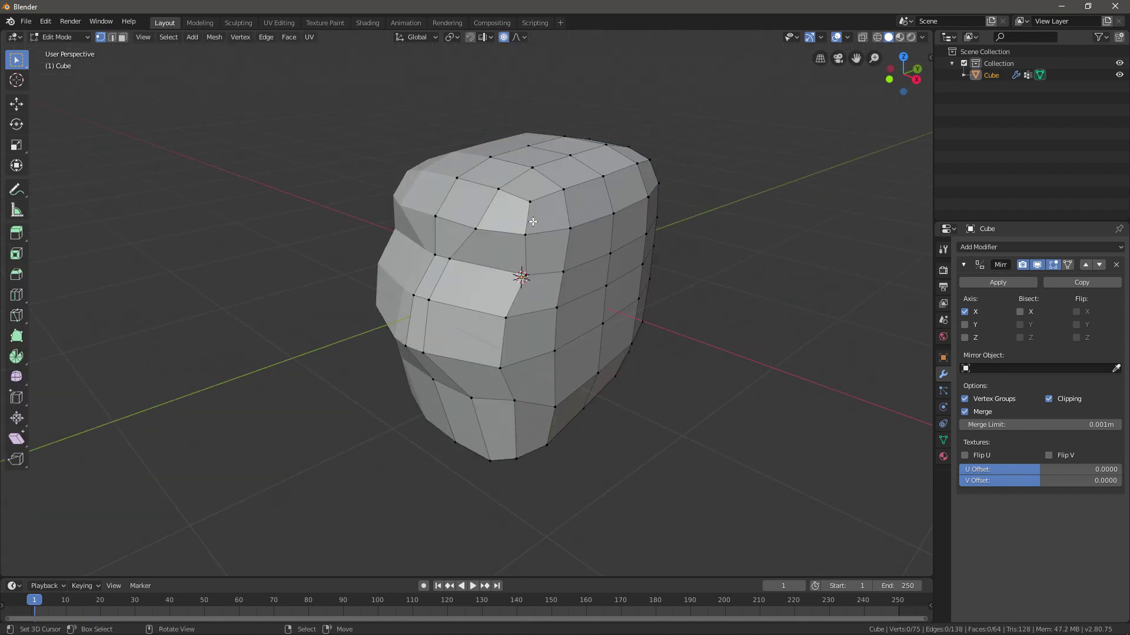
key("ctrl+z")
key("KP_1")
Step: Put the mesh back in Edit Mode with the Ctrl+Tab pie and switch to the Shading workspace
key("ctrl+Tab")
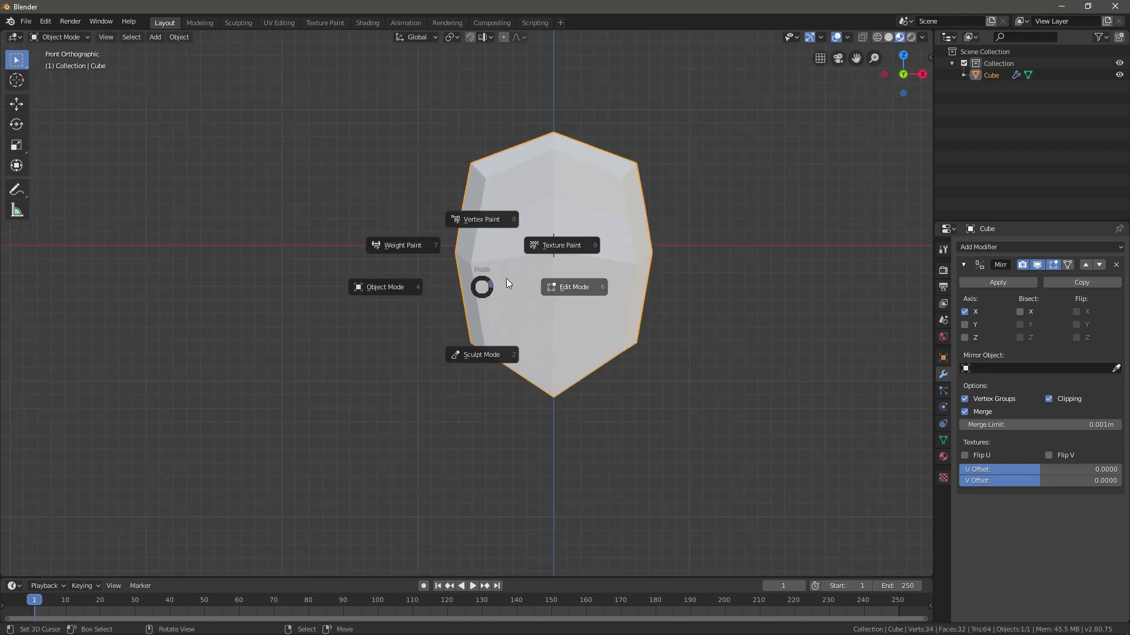
left_click(544, 325)
middle_click_drag(611, 279, 542, 300)
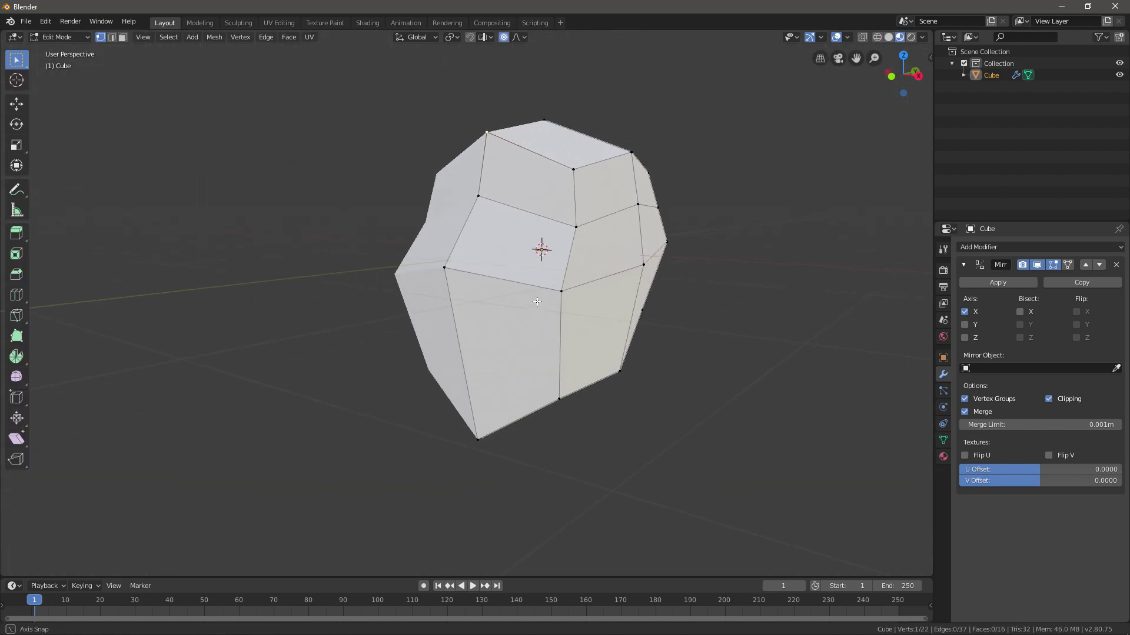
key("ctrl+Tab")
left_click(614, 287)
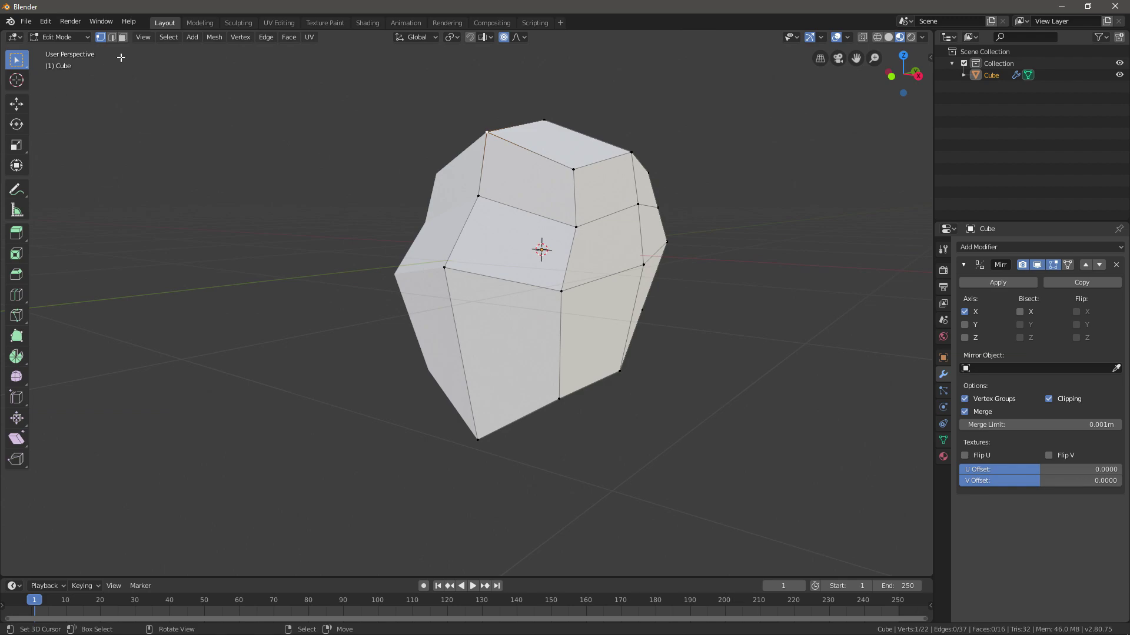
left_click(357, 23)
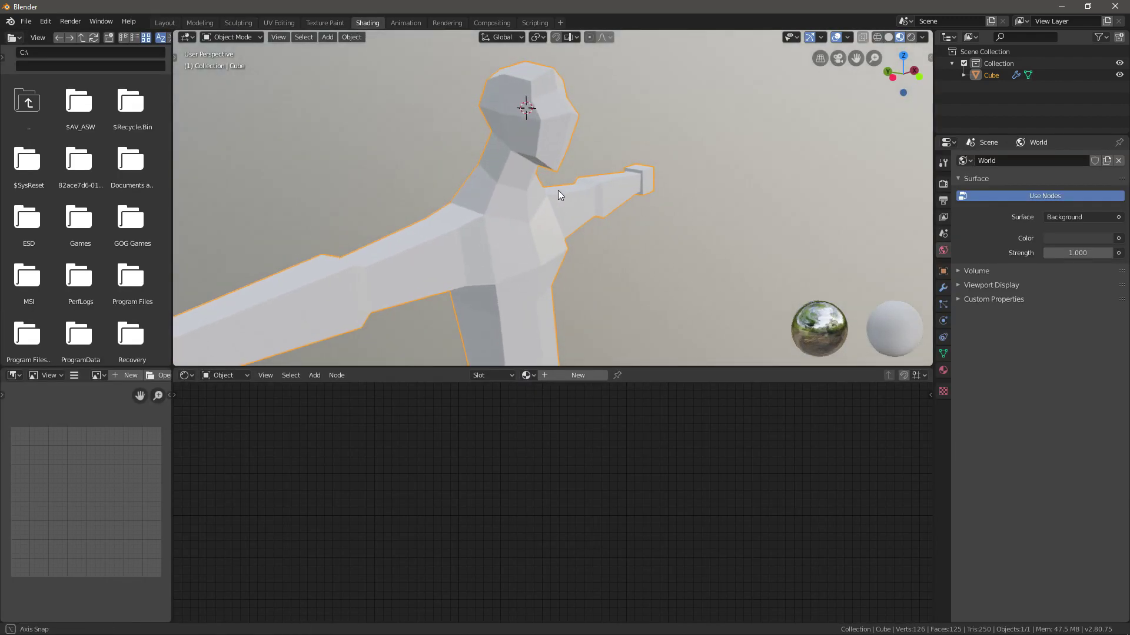
key("KP_1")
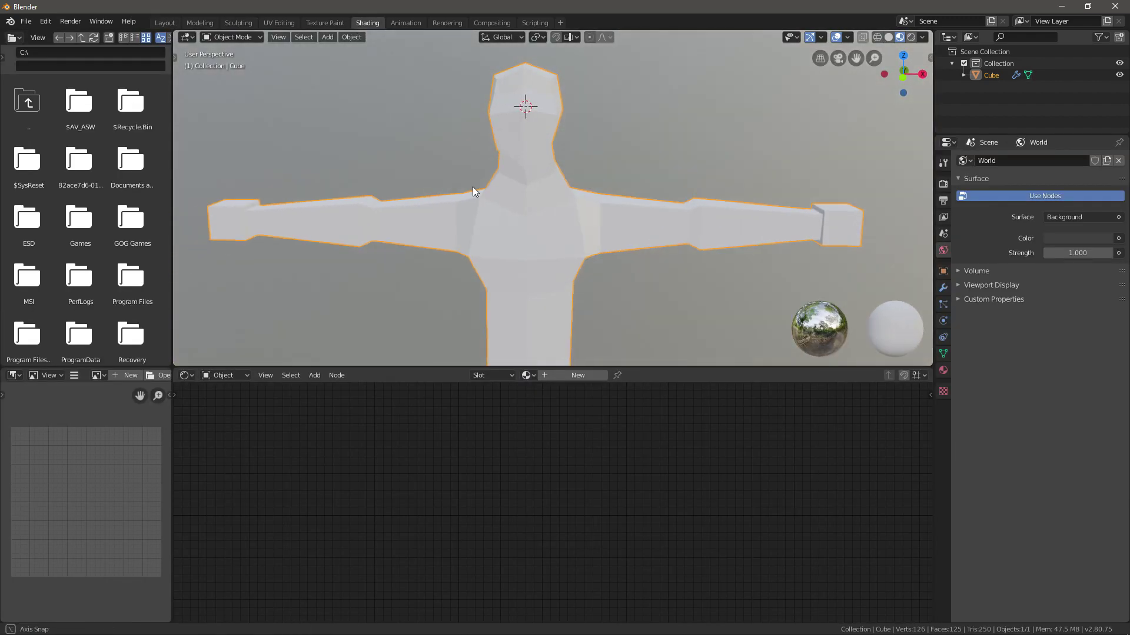
mouse_move(472, 186)
middle_mouse_down()
mouse_move(411, 188)
mouse_move(343, 171)
mouse_move(303, 184)
mouse_move(469, 207)
middle_mouse_up()
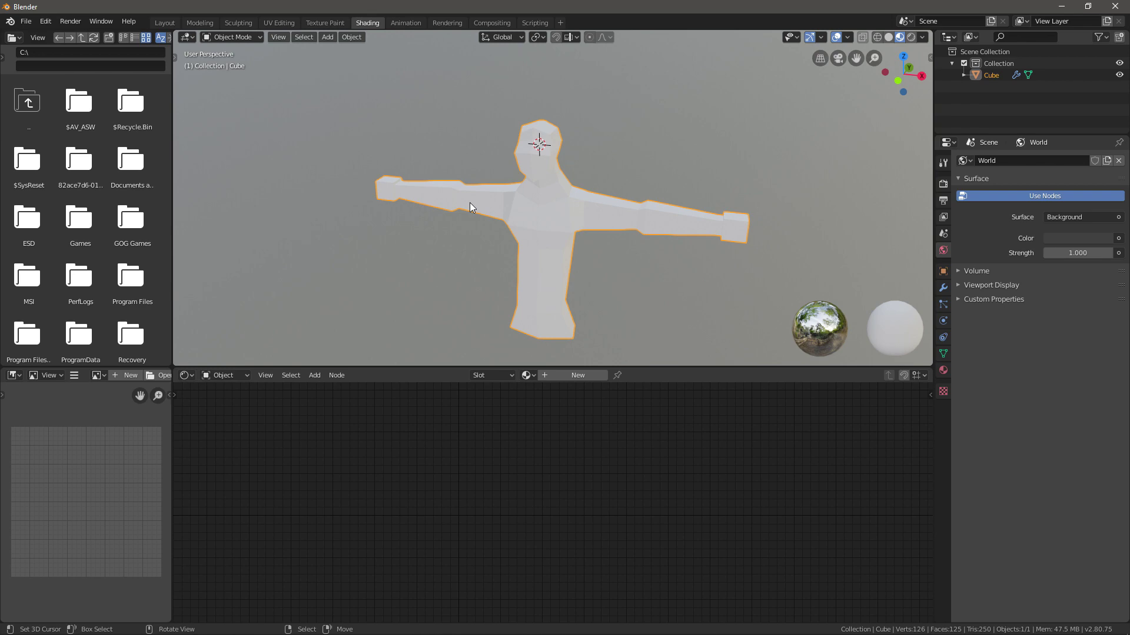
middle_click_drag(469, 202, 513, 183)
Step: Orbit the viewport around the T-pose figure and pan the node editor to recentre the nodes
middle_click_drag(608, 186, 832, 206)
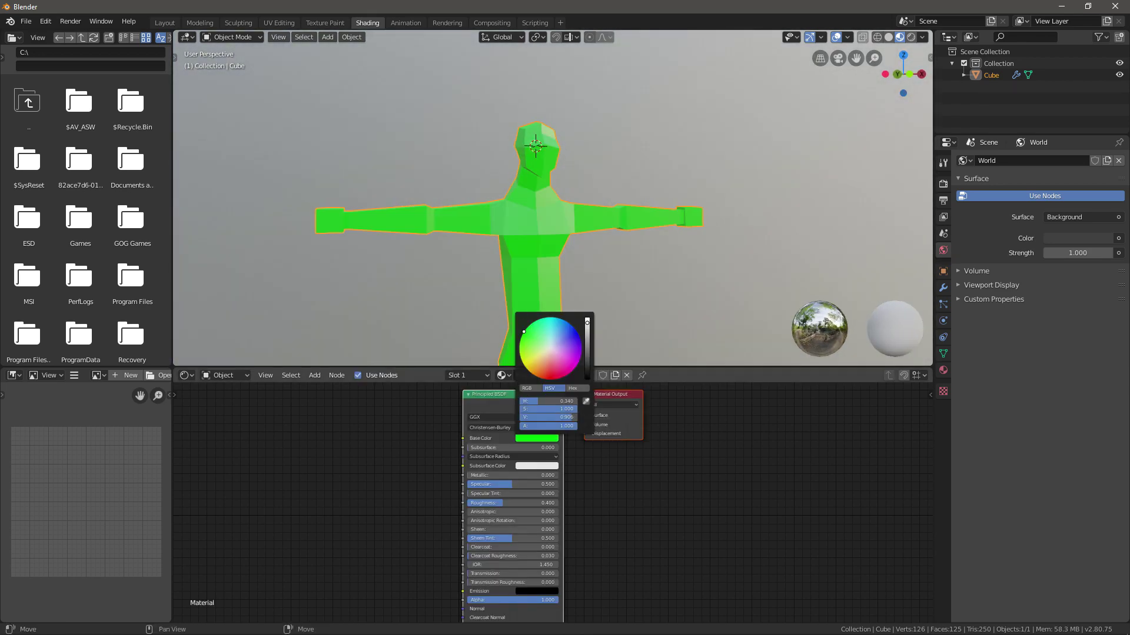
mouse_move(706, 467)
middle_mouse_down()
mouse_move(739, 474)
mouse_move(716, 465)
middle_mouse_up()
middle_click_drag(607, 262, 623, 275)
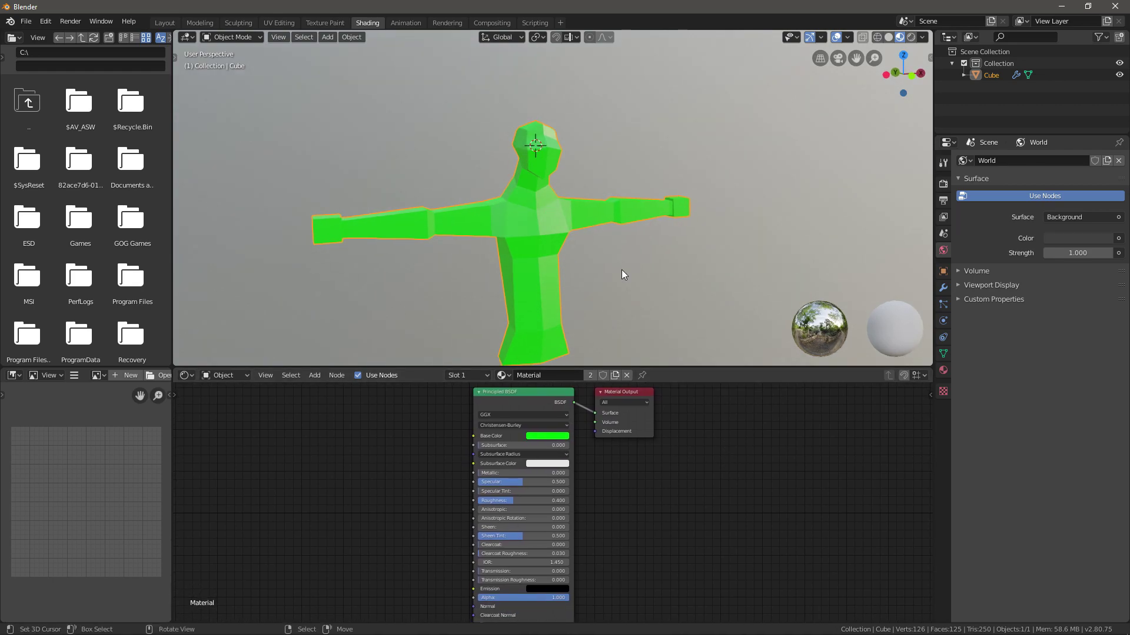